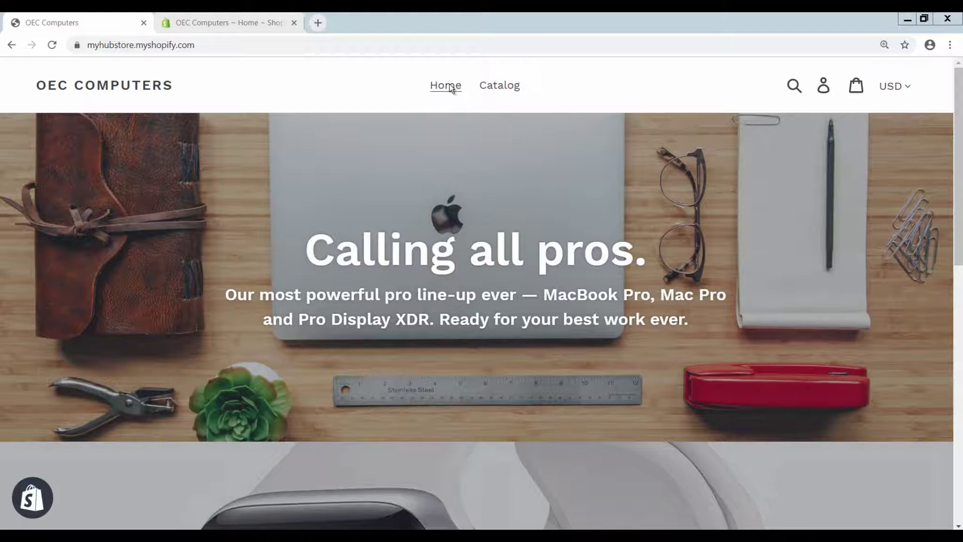
Add one Apple MacBook Pro to the cart from the store catalog
{"action": "left_click", "coordinate": [501, 88]}
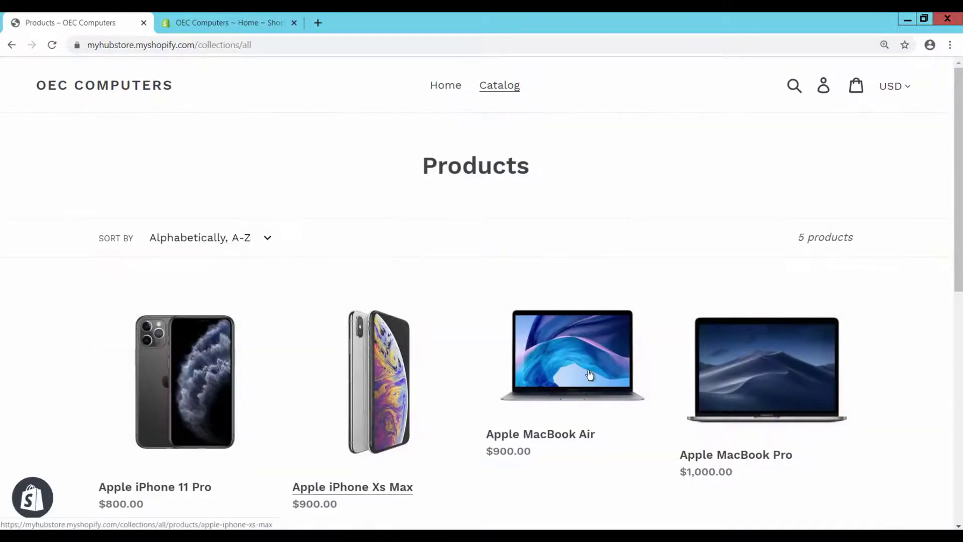
{"action": "left_click", "coordinate": [743, 385]}
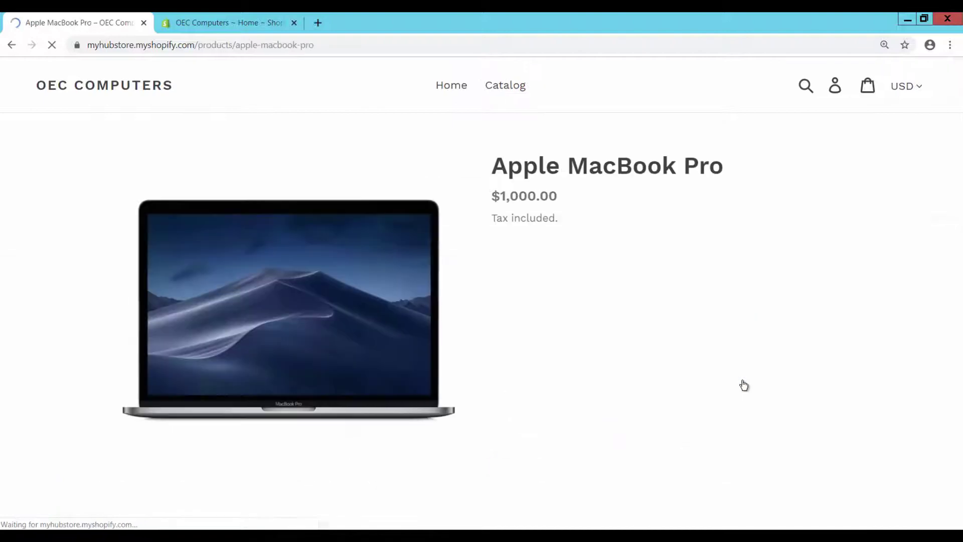
{"action": "left_click", "coordinate": [643, 281]}
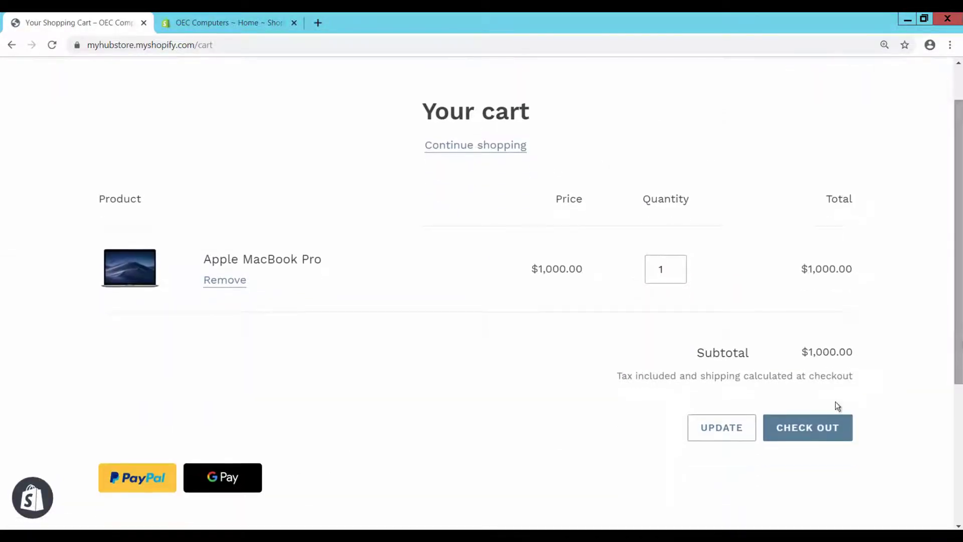
Check out the cart with Expedited (1-3 days) shipping
{"action": "left_click", "coordinate": [815, 431]}
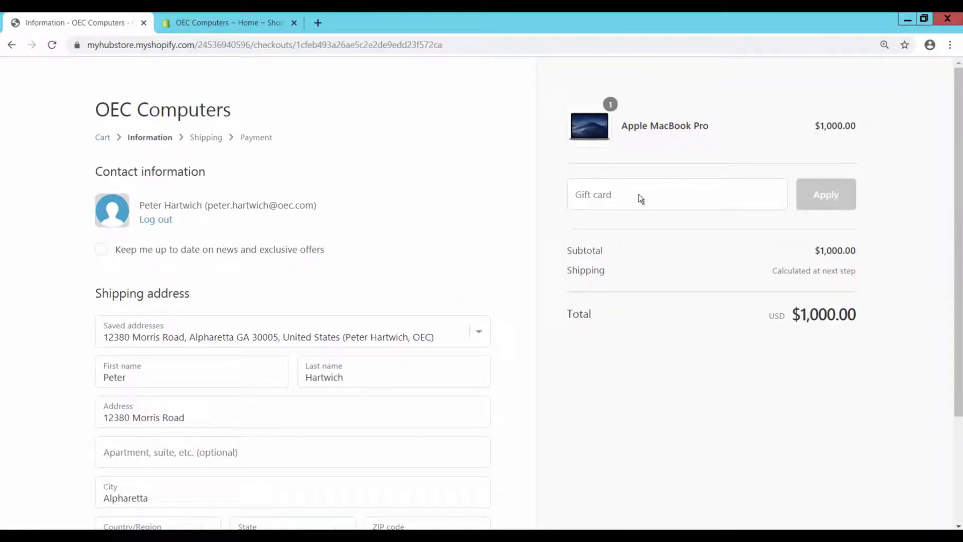
{"action": "left_click_drag", "start_coordinate": [960, 176], "coordinate": [960, 276]}
{"action": "left_click", "coordinate": [437, 449]}
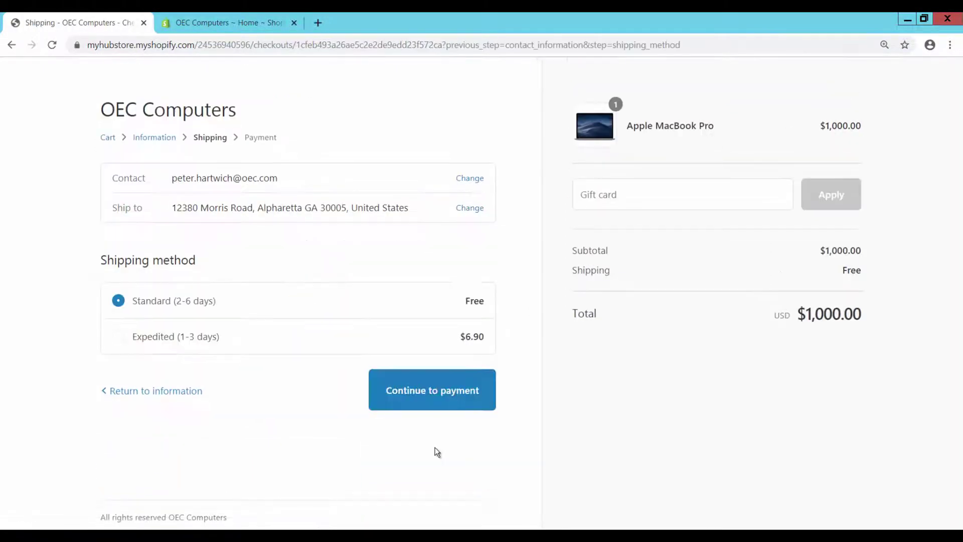
{"action": "left_click", "coordinate": [119, 337]}
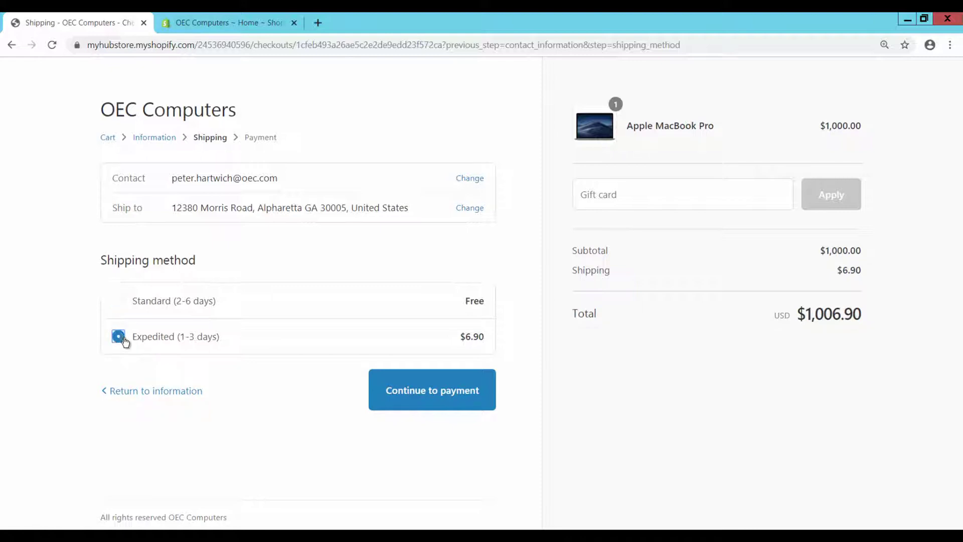
{"action": "left_click", "coordinate": [465, 394]}
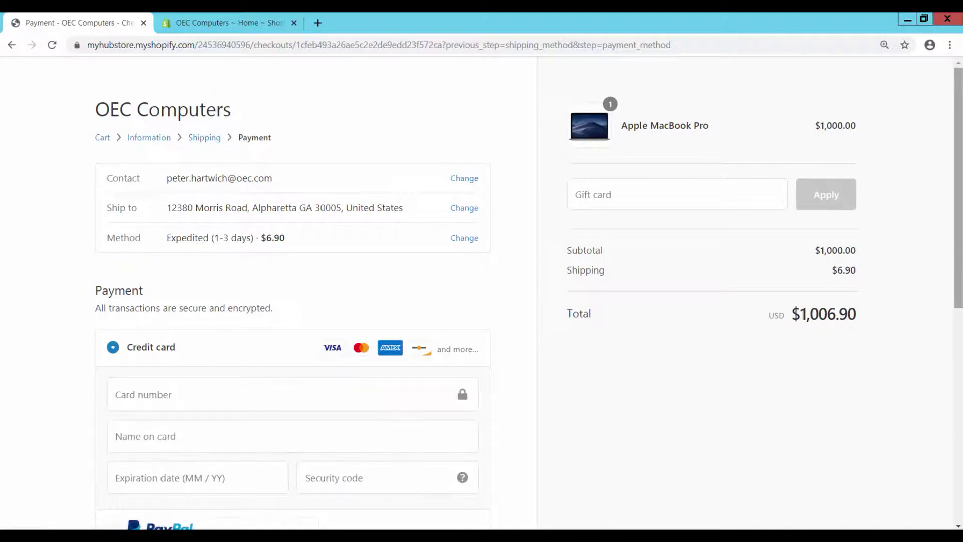
Pay by Cash on Delivery and place the $1,006.90 order, selecting its order number
{"action": "left_click_drag", "start_coordinate": [959, 219], "coordinate": [960, 360]}
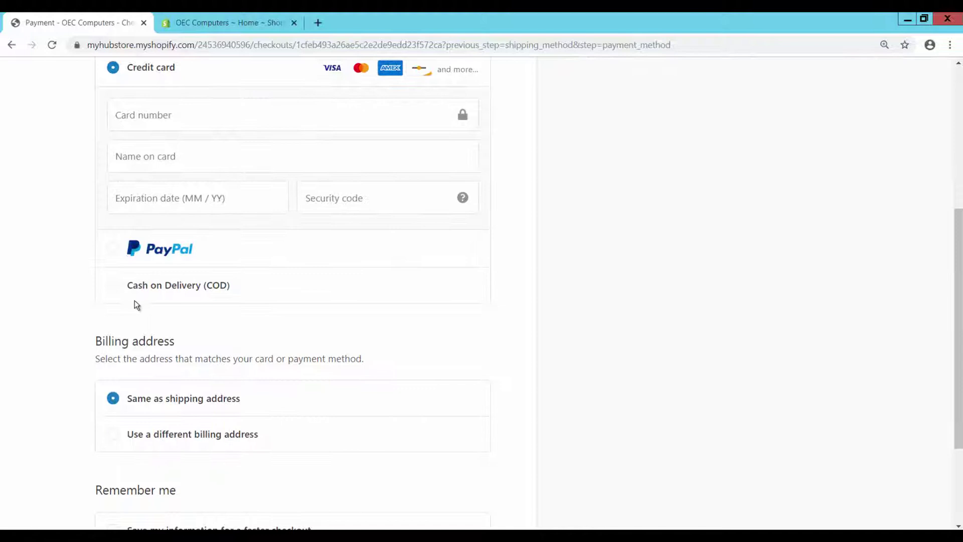
{"action": "left_click", "coordinate": [112, 290]}
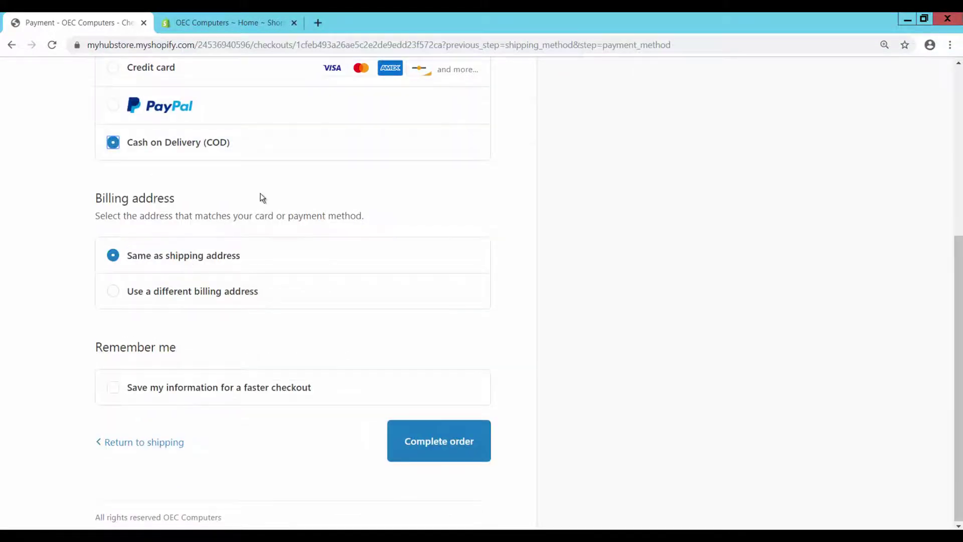
{"action": "left_click", "coordinate": [444, 448]}
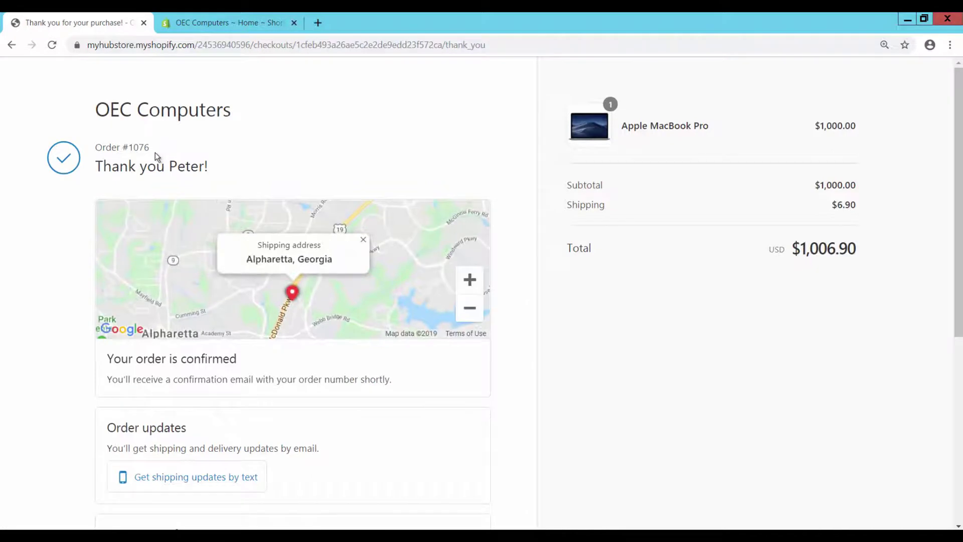
{"action": "left_click_drag", "start_coordinate": [152, 150], "coordinate": [131, 155]}
Find the new $1,006.90 order as Pending and Unfulfilled in Shopify admin Orders, then return to SAP
{"action": "left_click", "coordinate": [225, 23]}
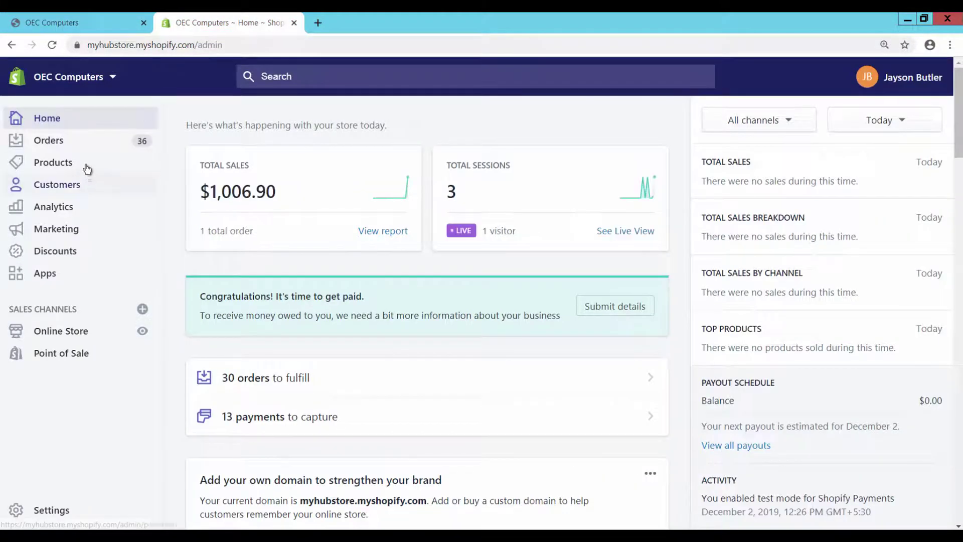
{"action": "left_click", "coordinate": [76, 142]}
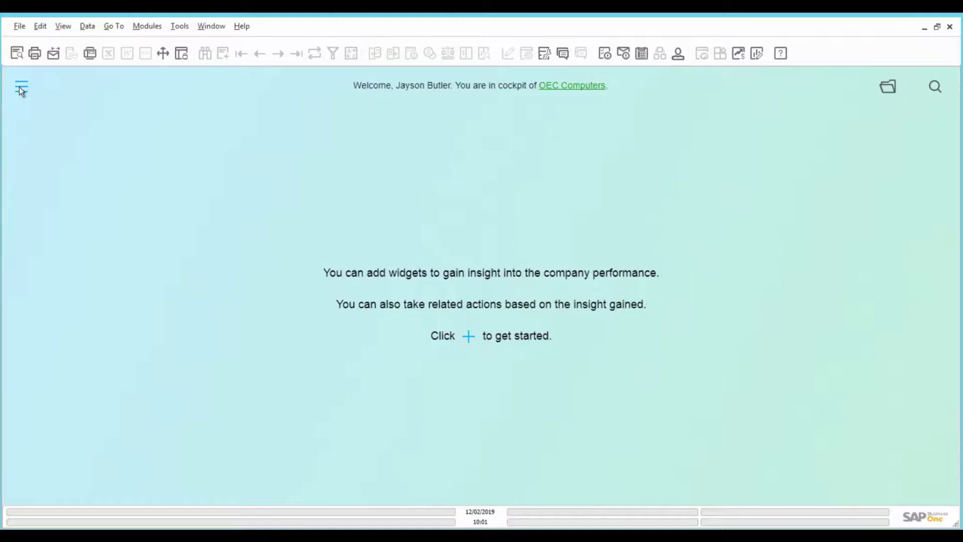
{"action": "left_click", "coordinate": [19, 86]}
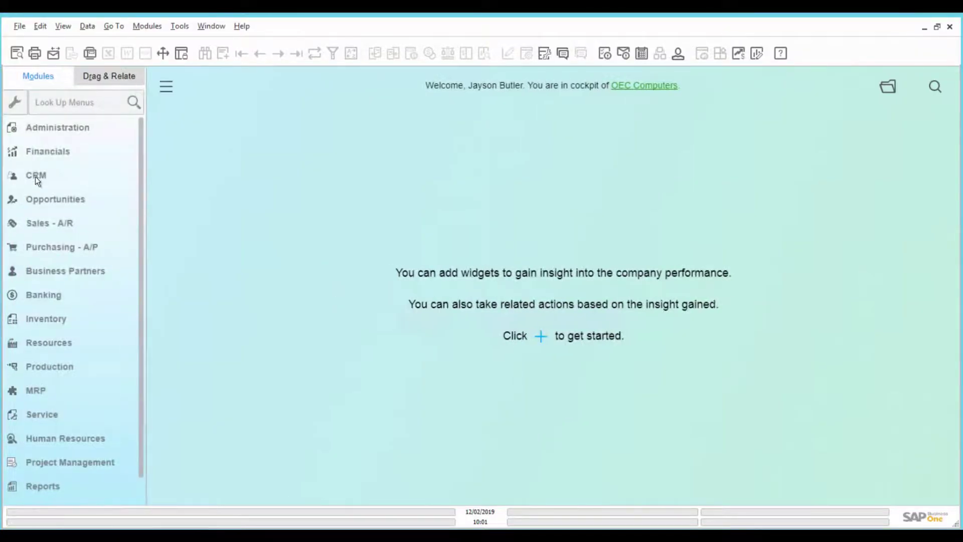
In Integration Hub > Shopify Settings > Synchronization, sync the Sales Order object type now
{"action": "left_click", "coordinate": [52, 129]}
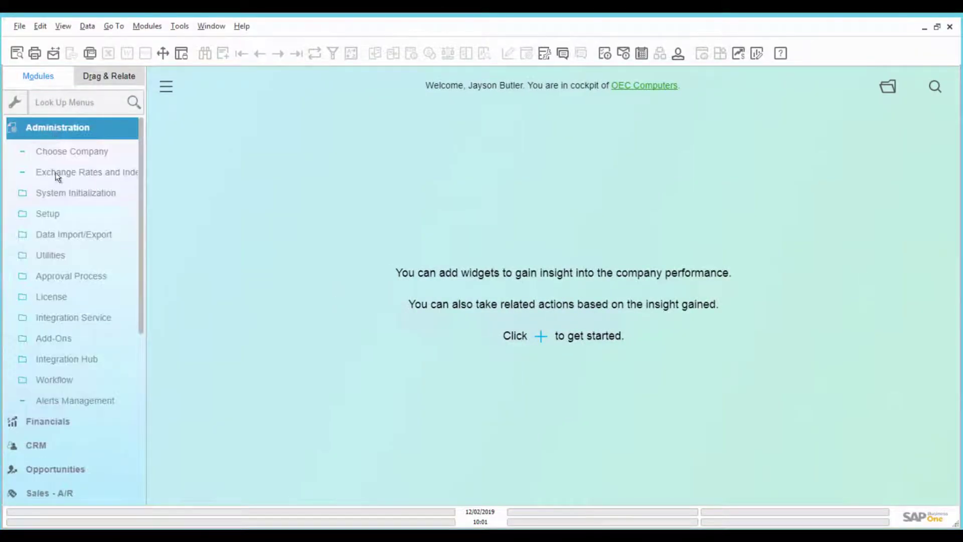
{"action": "left_click", "coordinate": [51, 357]}
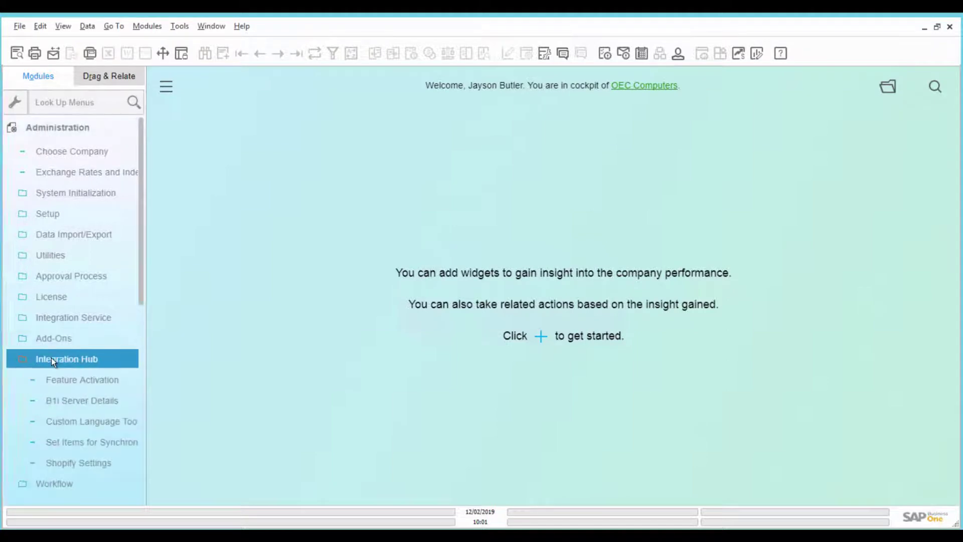
{"action": "left_click", "coordinate": [62, 461]}
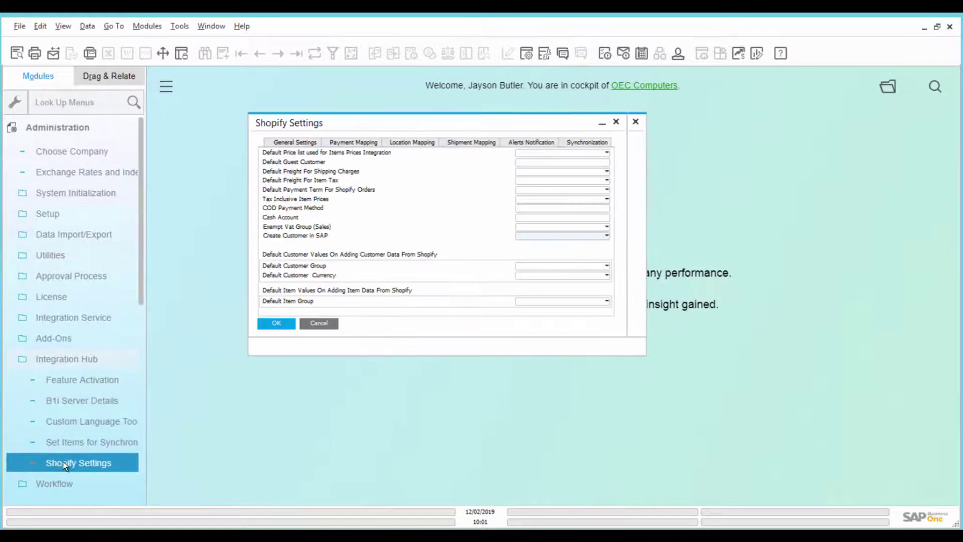
{"action": "left_click", "coordinate": [569, 142]}
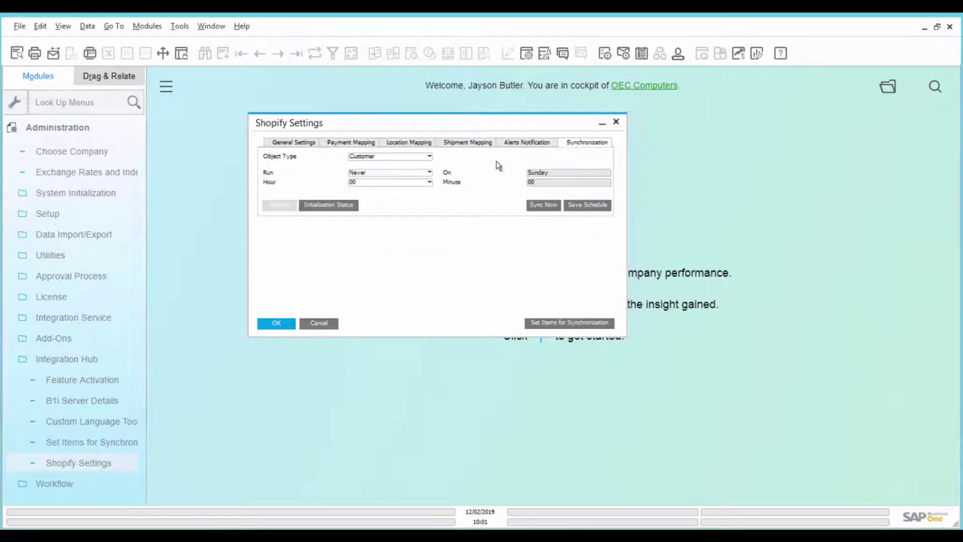
{"action": "left_click", "coordinate": [416, 157]}
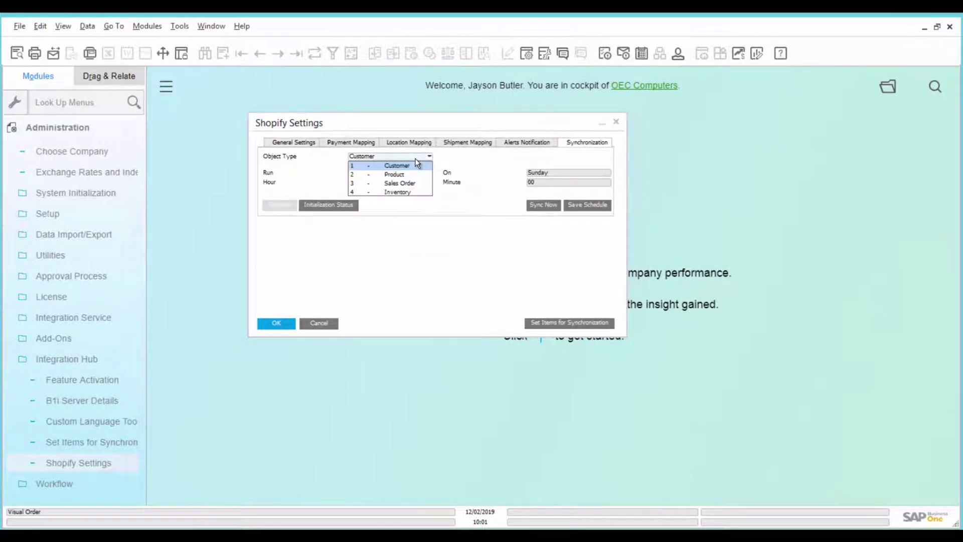
{"action": "left_click", "coordinate": [399, 181]}
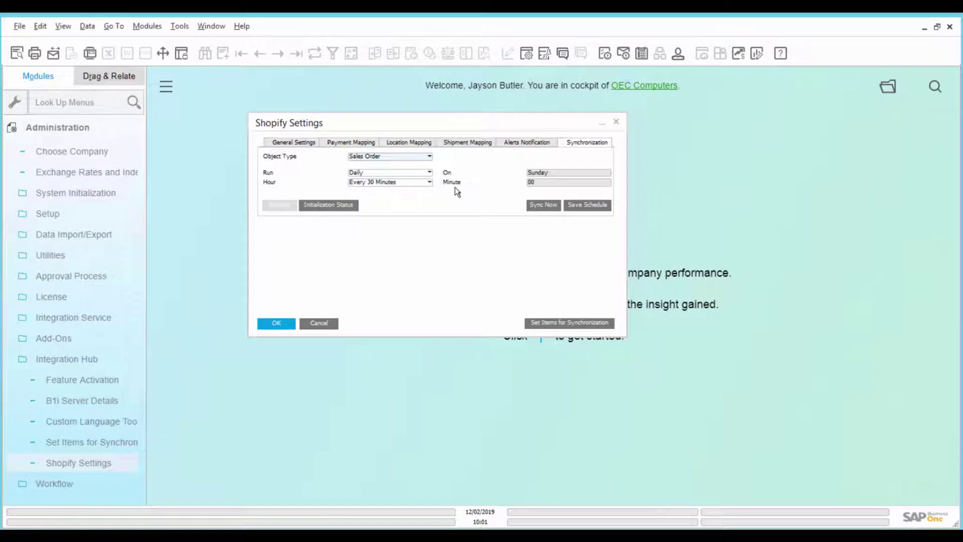
{"action": "left_click", "coordinate": [538, 205]}
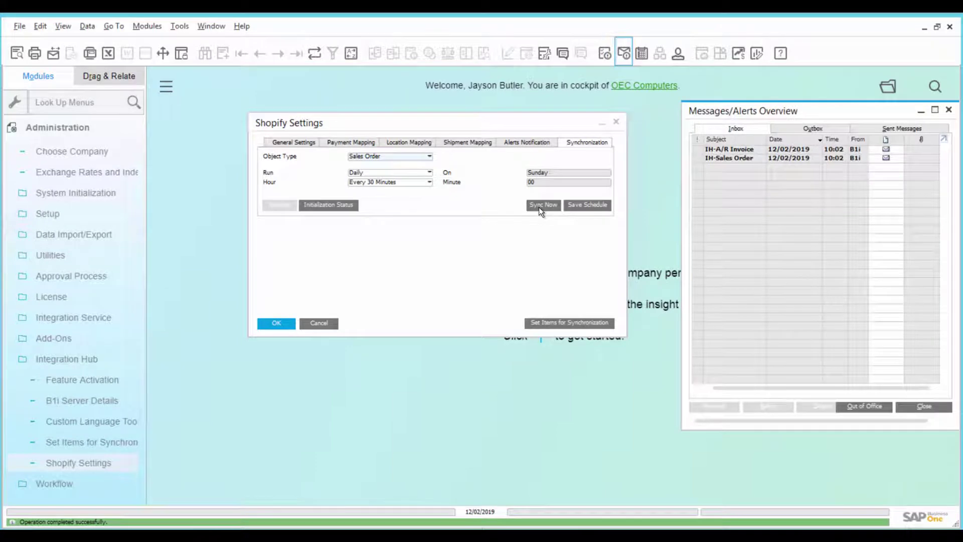
Open sales order 1197 from its IH-Sales Order message and reach reserve invoice 1064 via the relationship map
{"action": "left_click", "coordinate": [752, 159]}
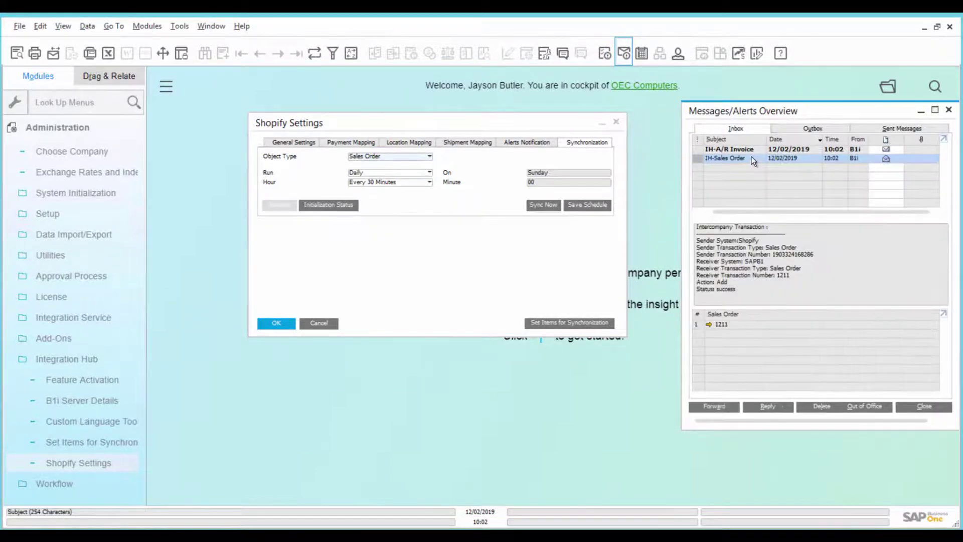
{"action": "left_click", "coordinate": [708, 323]}
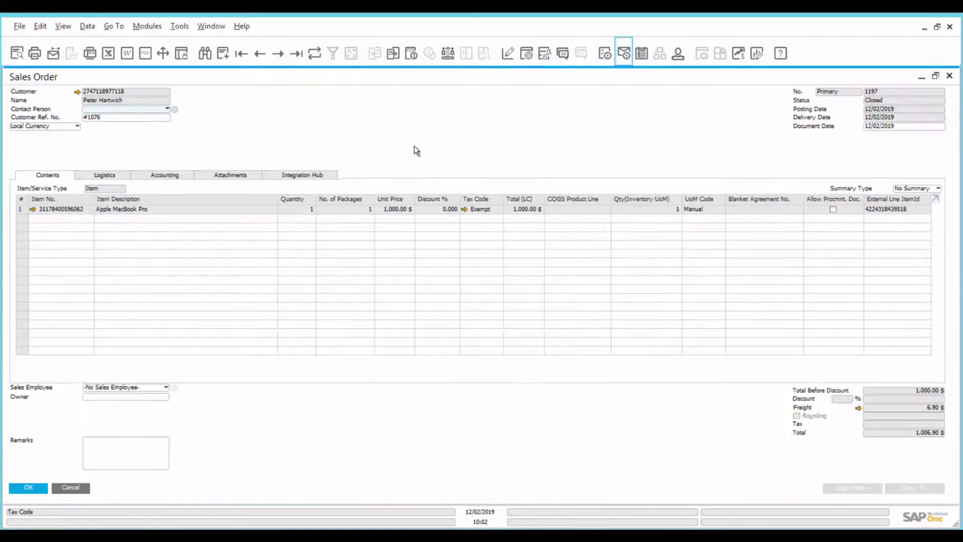
{"action": "right_click", "coordinate": [411, 143]}
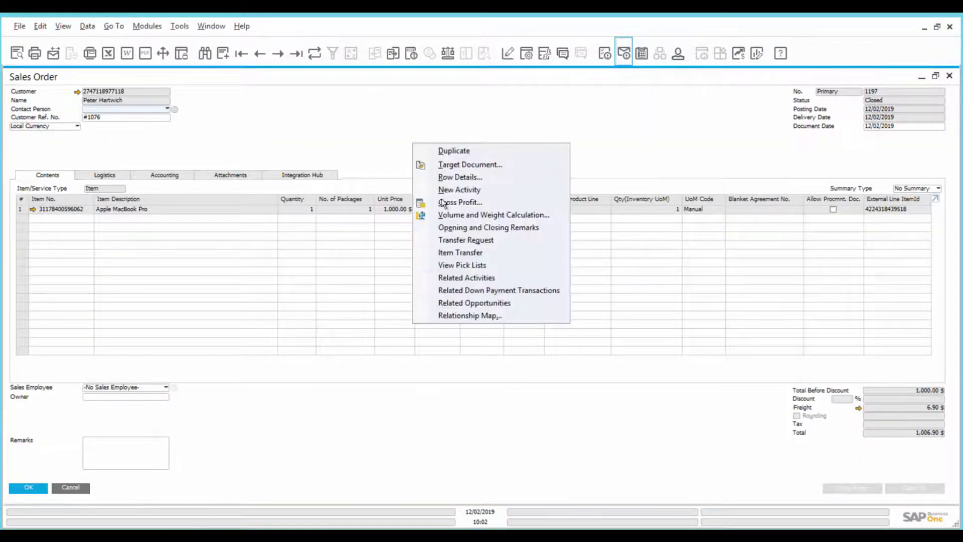
{"action": "left_click", "coordinate": [449, 316]}
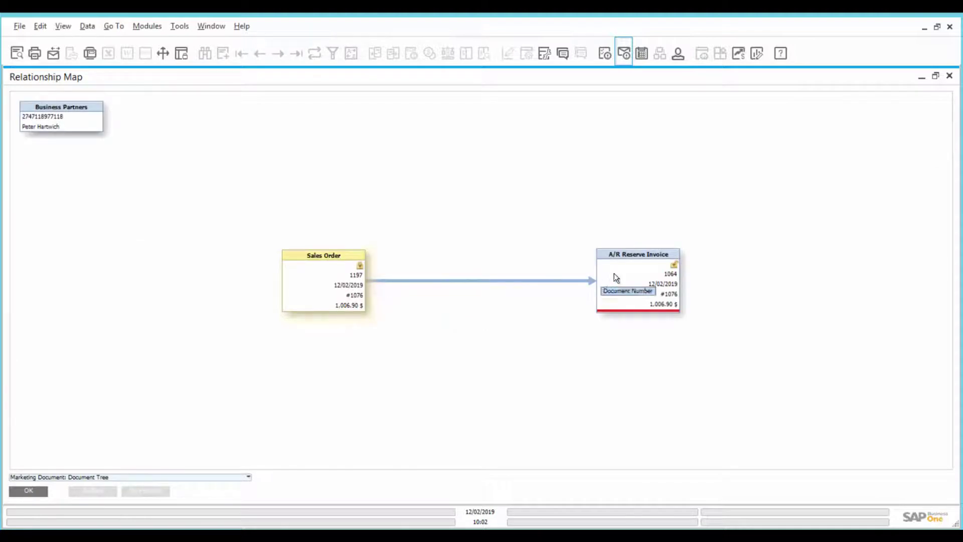
{"action": "double_click", "coordinate": [638, 292]}
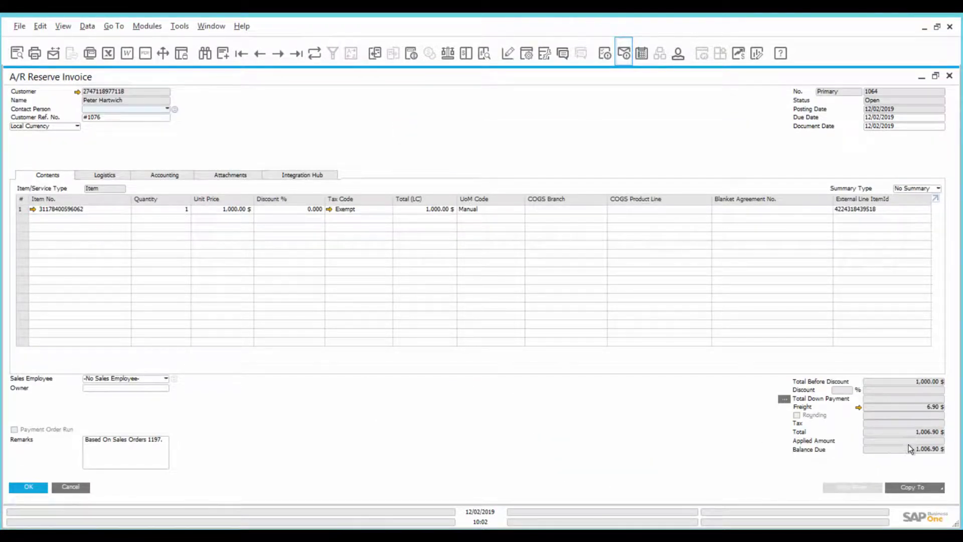
Copy the reserve invoice to a delivery with UPS shipping type applied to all rows
{"action": "left_click", "coordinate": [941, 490]}
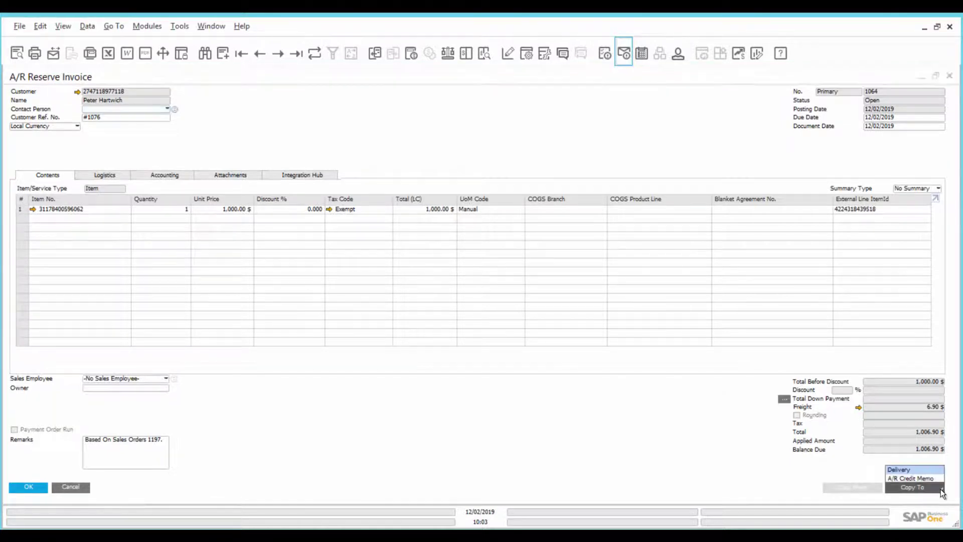
{"action": "left_click", "coordinate": [899, 469]}
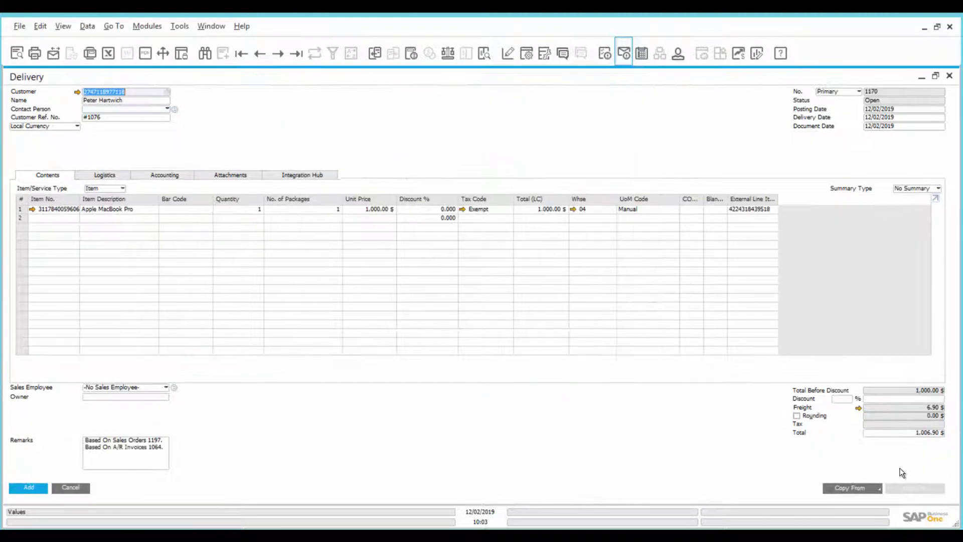
{"action": "left_click", "coordinate": [120, 173]}
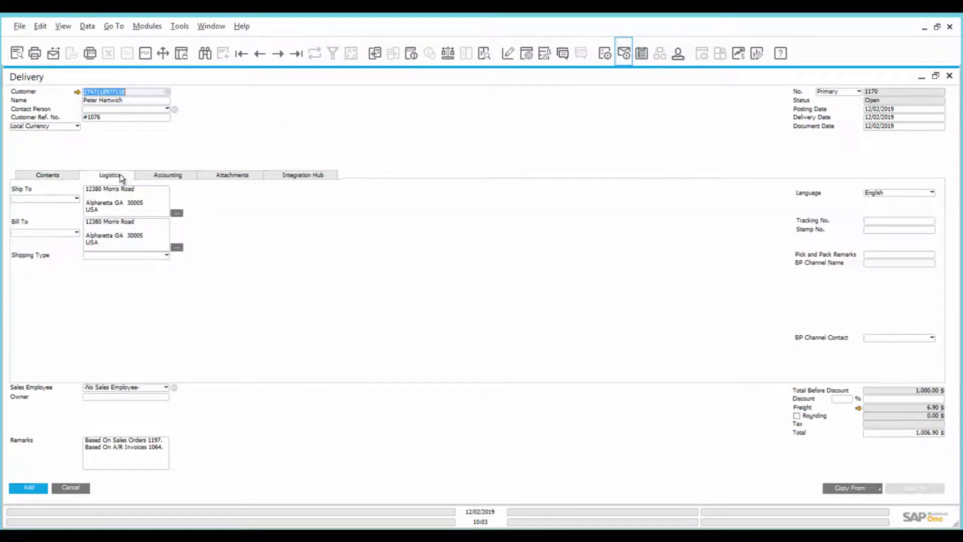
{"action": "left_click", "coordinate": [131, 254]}
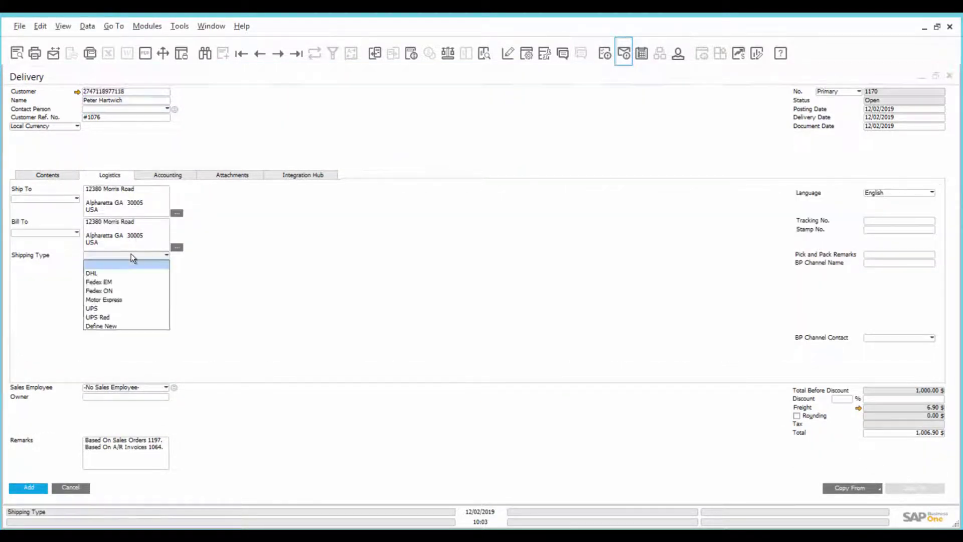
{"action": "left_click", "coordinate": [107, 310]}
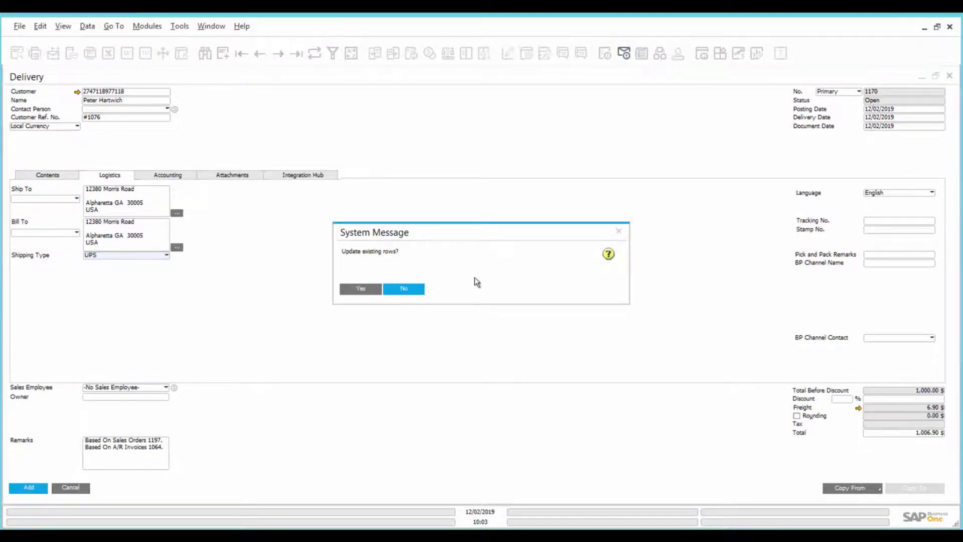
{"action": "left_click", "coordinate": [352, 290]}
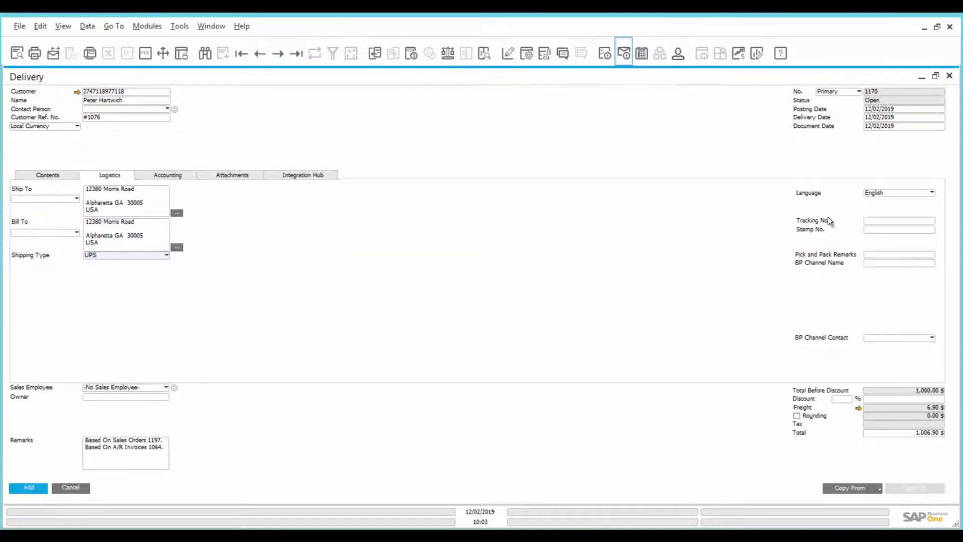
Paste the UPS tracking number into the delivery and add it
{"action": "left_click", "coordinate": [877, 221]}
{"action": "type", "text": "TS0J2390UDO9"}
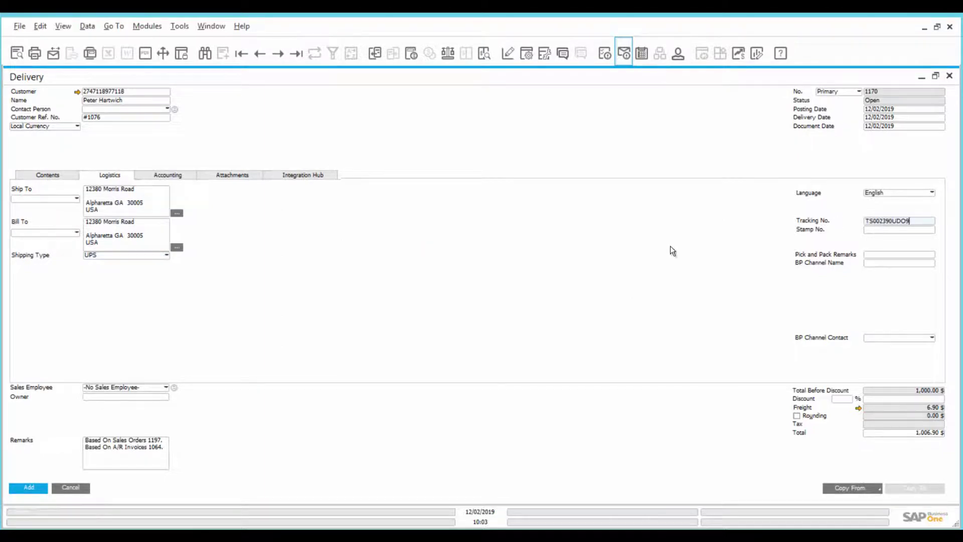
{"action": "left_click", "coordinate": [31, 490]}
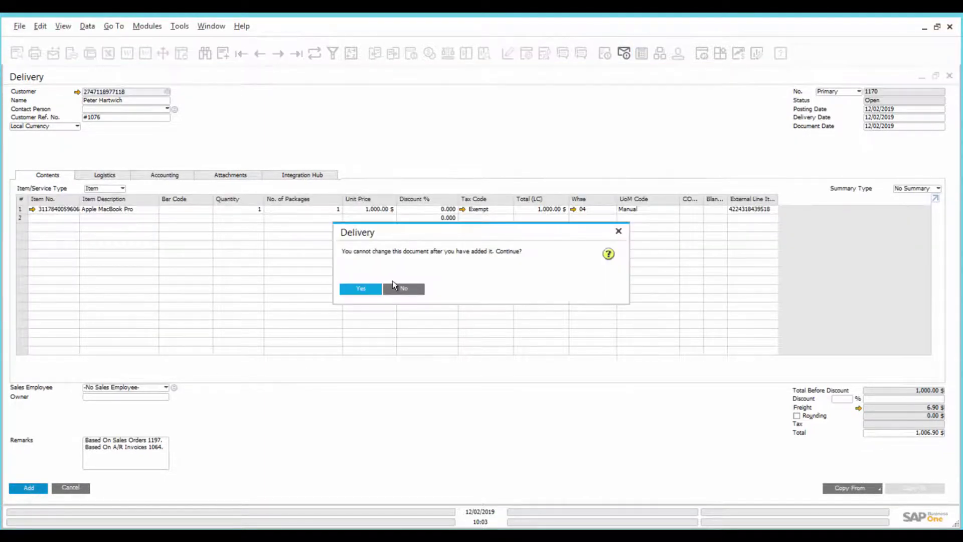
{"action": "left_click", "coordinate": [360, 289]}
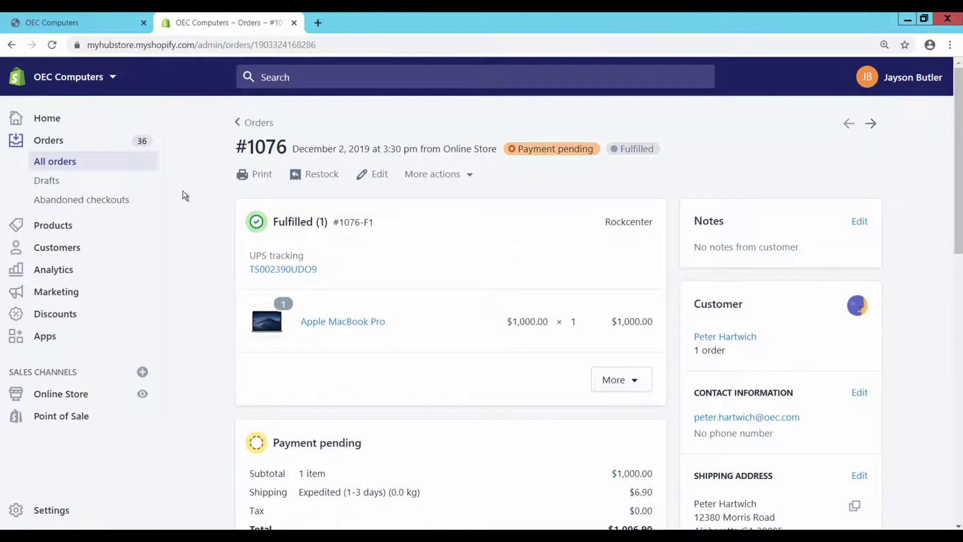
Open order #1076 from All orders to check its UPS tracking, then go to the OEC Computers storefront
{"action": "left_click", "coordinate": [71, 163]}
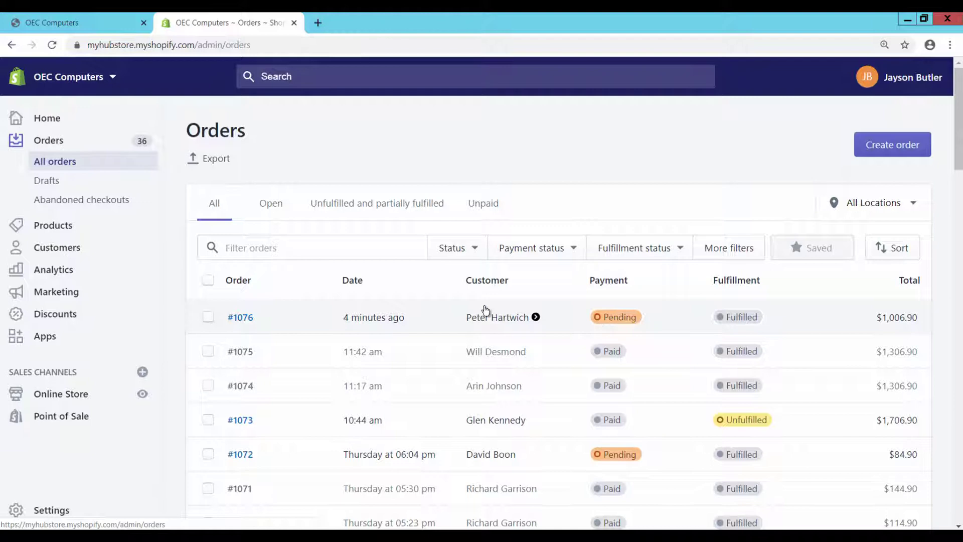
{"action": "left_click", "coordinate": [239, 320]}
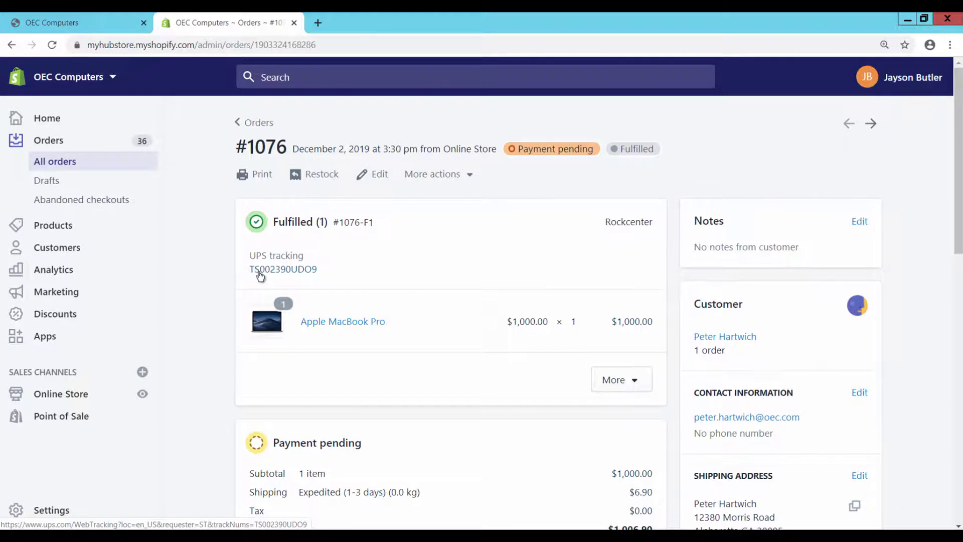
{"action": "left_click", "coordinate": [105, 25]}
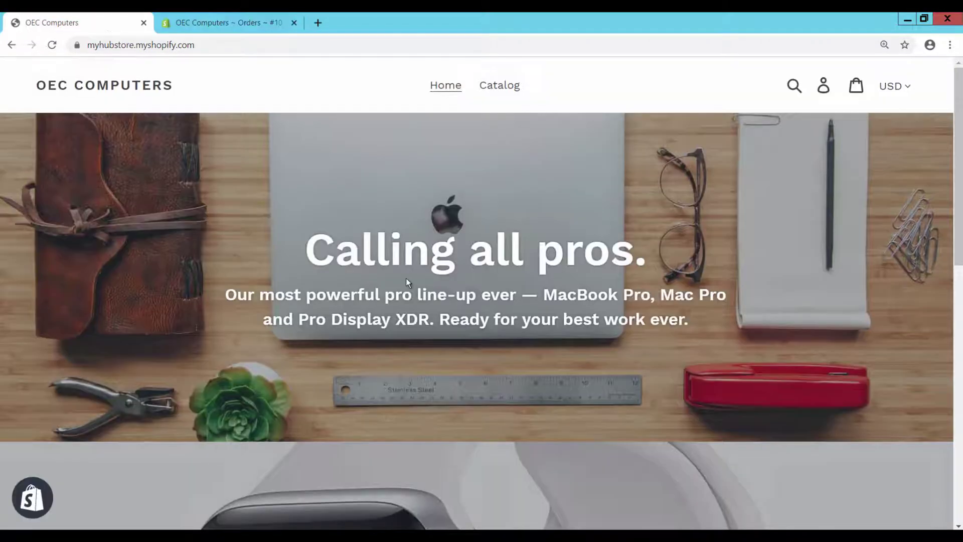
View order #1076 in the customer's account Order History, then return to its admin page
{"action": "left_click", "coordinate": [824, 87]}
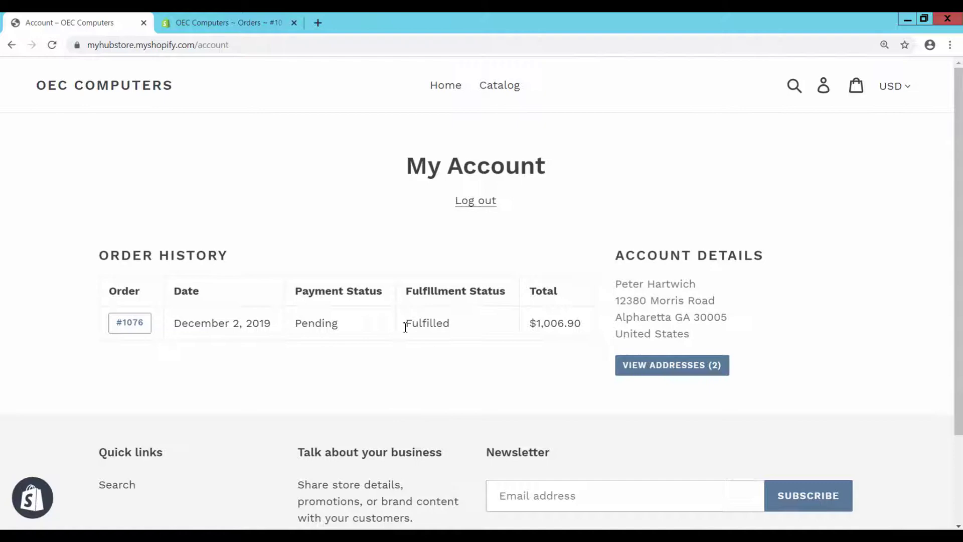
{"action": "left_click", "coordinate": [141, 325]}
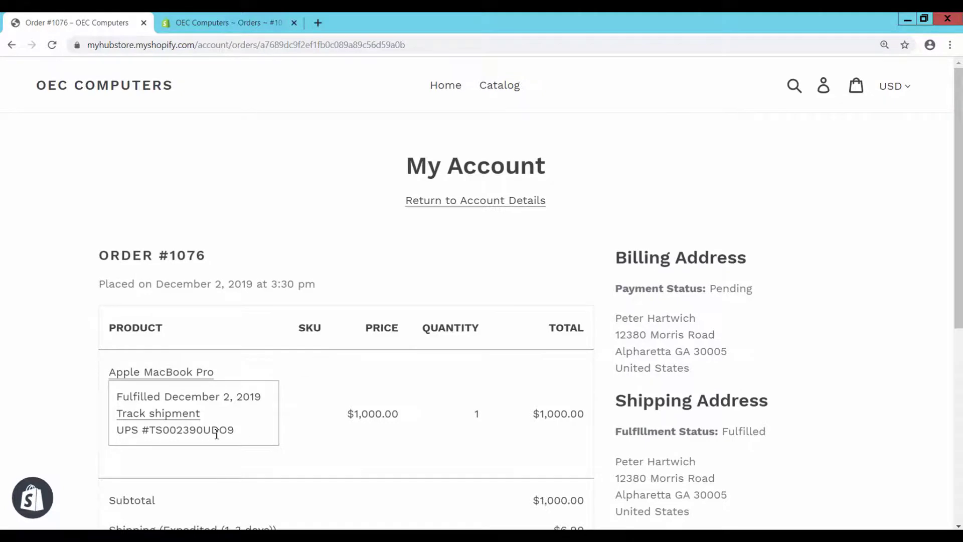
{"action": "left_click", "coordinate": [228, 22]}
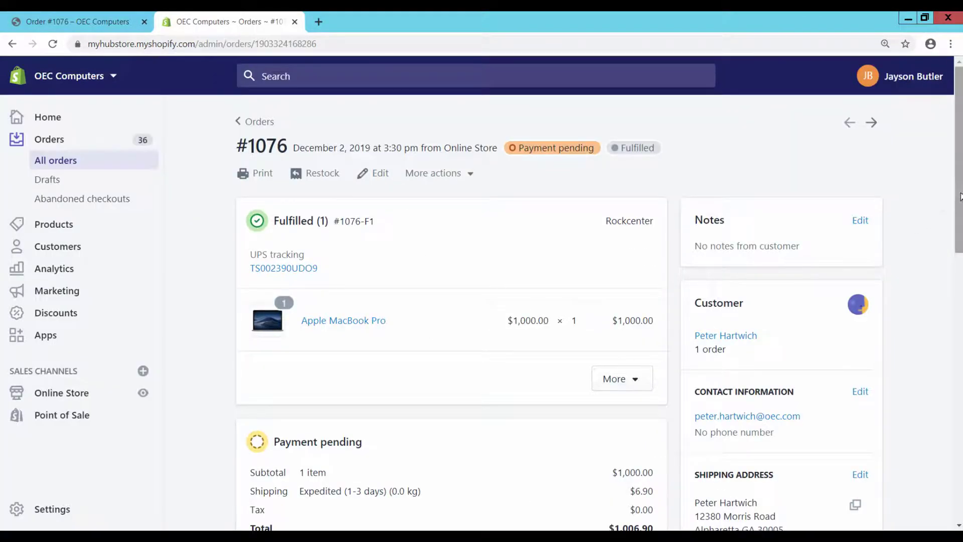
Mark order #1076 as paid in the Shopify admin
{"action": "left_click_drag", "start_coordinate": [958, 209], "coordinate": [958, 291]}
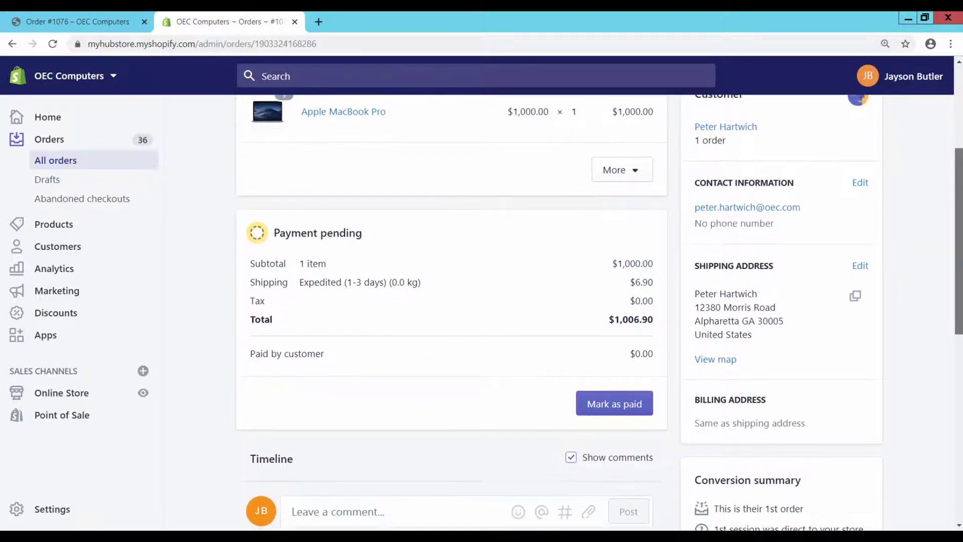
{"action": "left_click", "coordinate": [614, 408]}
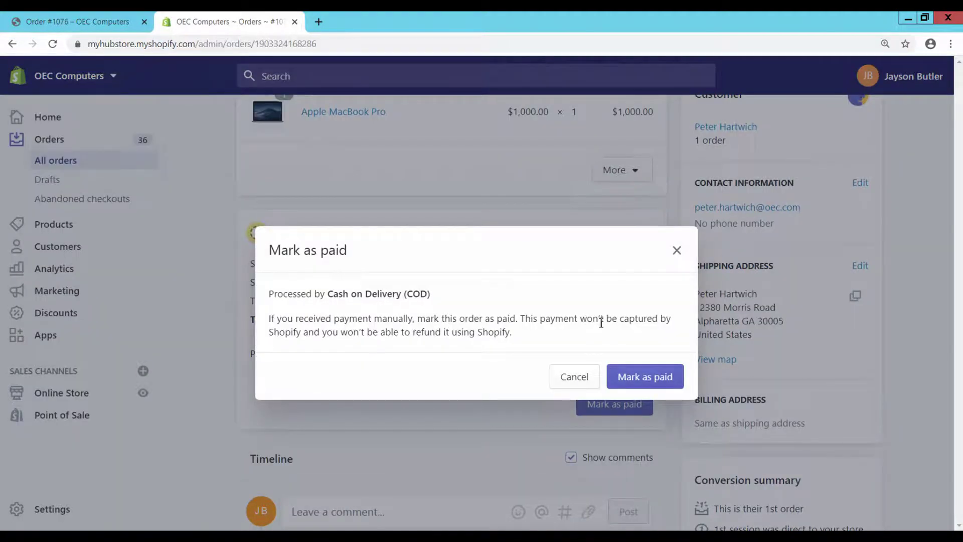
{"action": "left_click", "coordinate": [660, 381]}
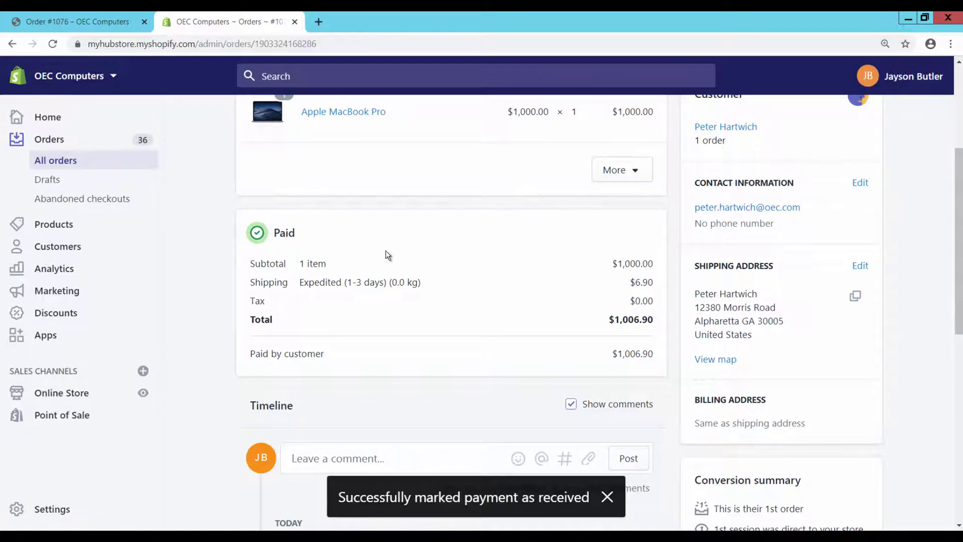
Reload the customer's account to confirm the Paid status, then switch to SAP Business One
{"action": "left_click", "coordinate": [106, 31]}
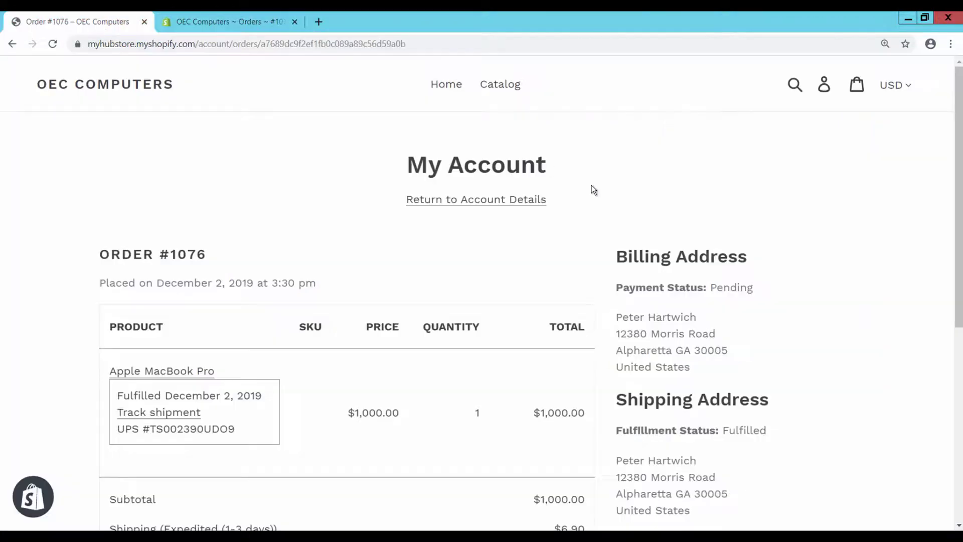
{"action": "left_click", "coordinate": [824, 85]}
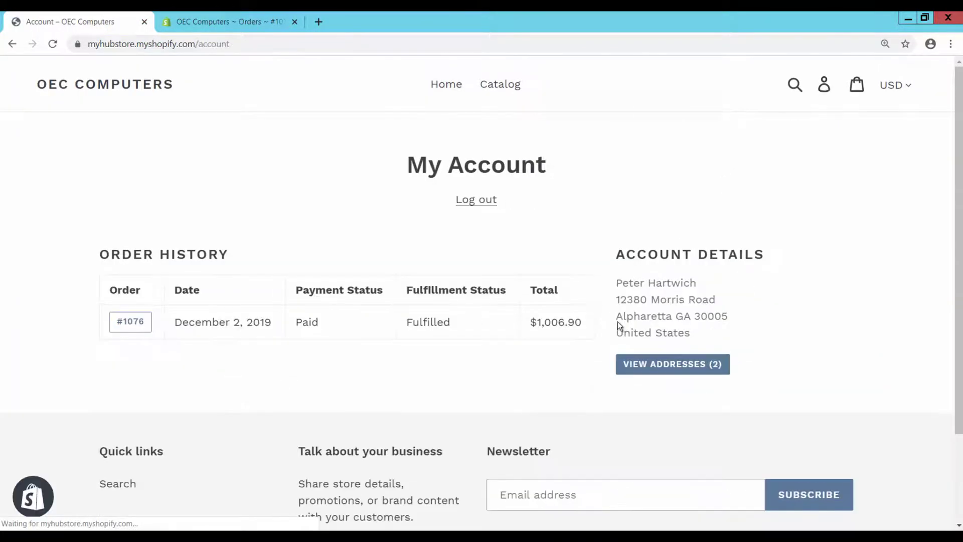
{"action": "key", "text": "alt+Tab"}
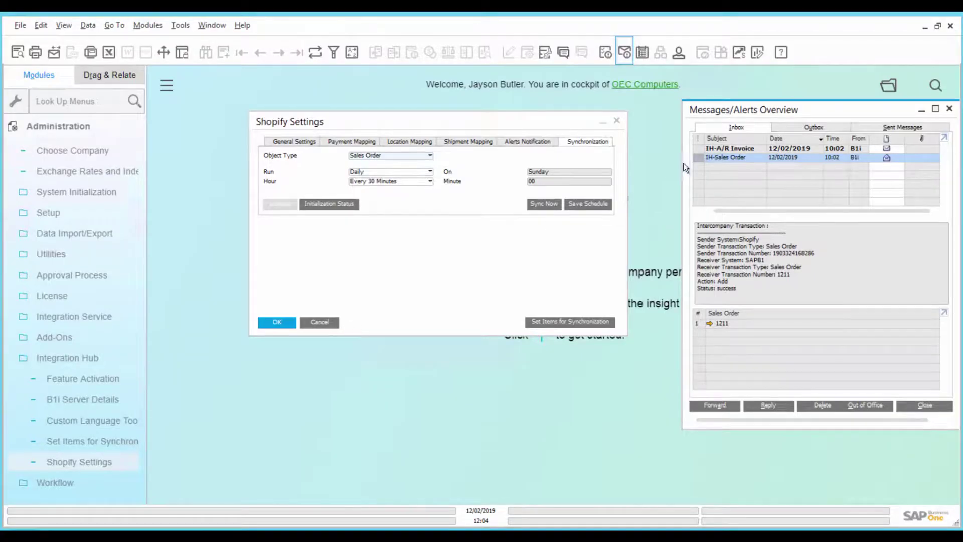
Run the Shopify sync now and open incoming payment 242 from its sync message
{"action": "left_click", "coordinate": [723, 149]}
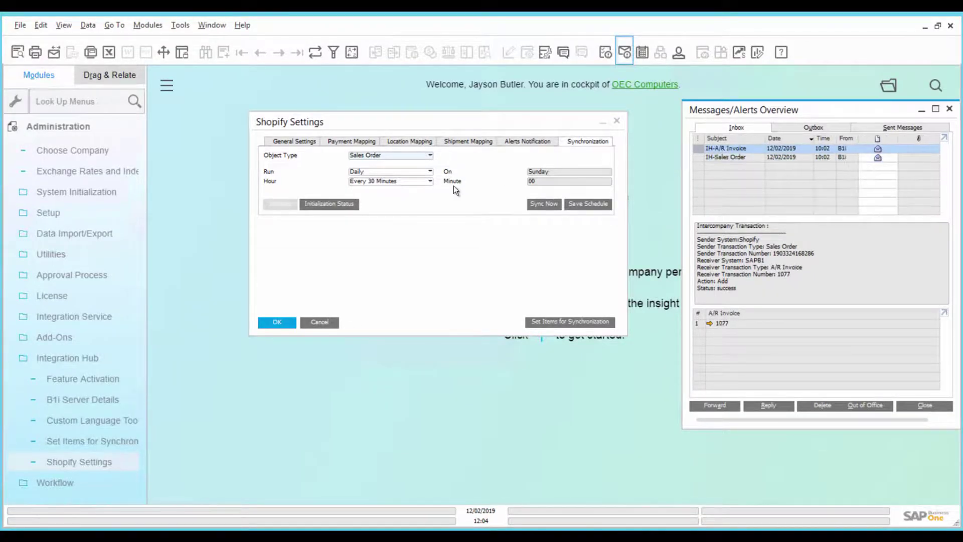
{"action": "left_click", "coordinate": [550, 203]}
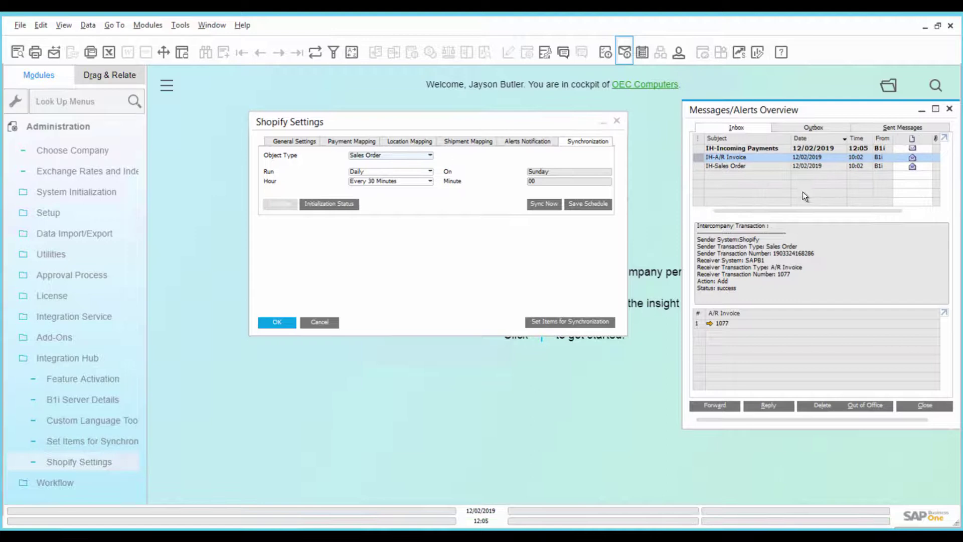
{"action": "left_click", "coordinate": [748, 149]}
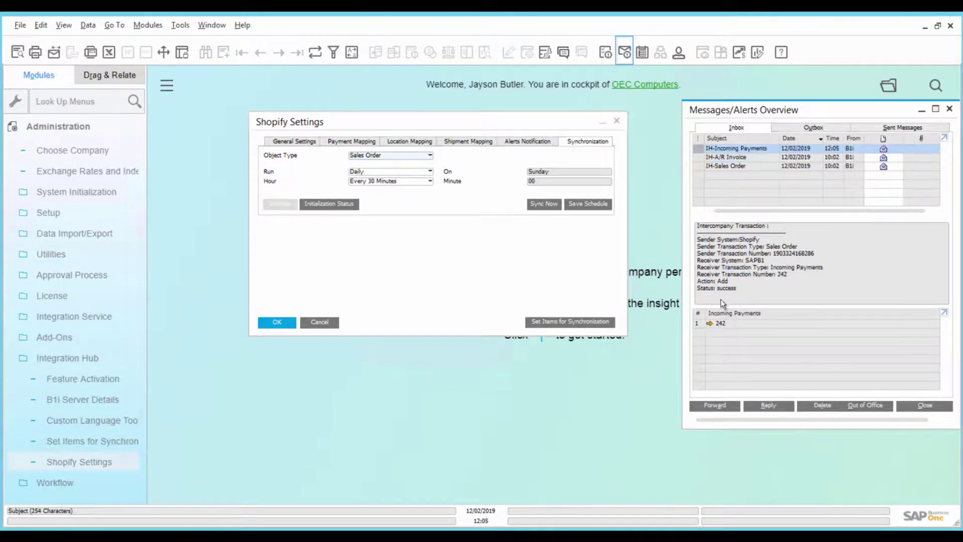
{"action": "left_click", "coordinate": [710, 324]}
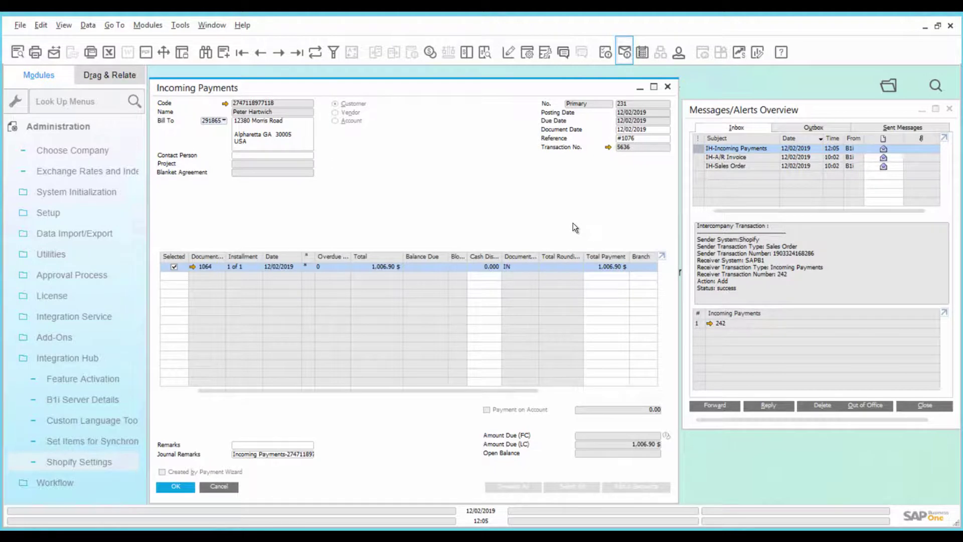
Open reserve invoice 1064 from the payment row and view its relationship map
{"action": "left_click", "coordinate": [192, 266]}
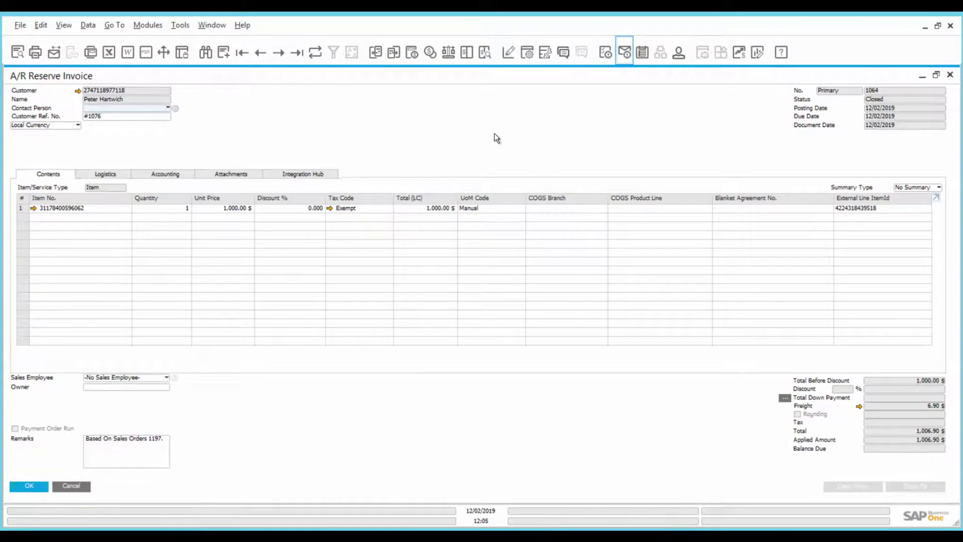
{"action": "right_click", "coordinate": [496, 137]}
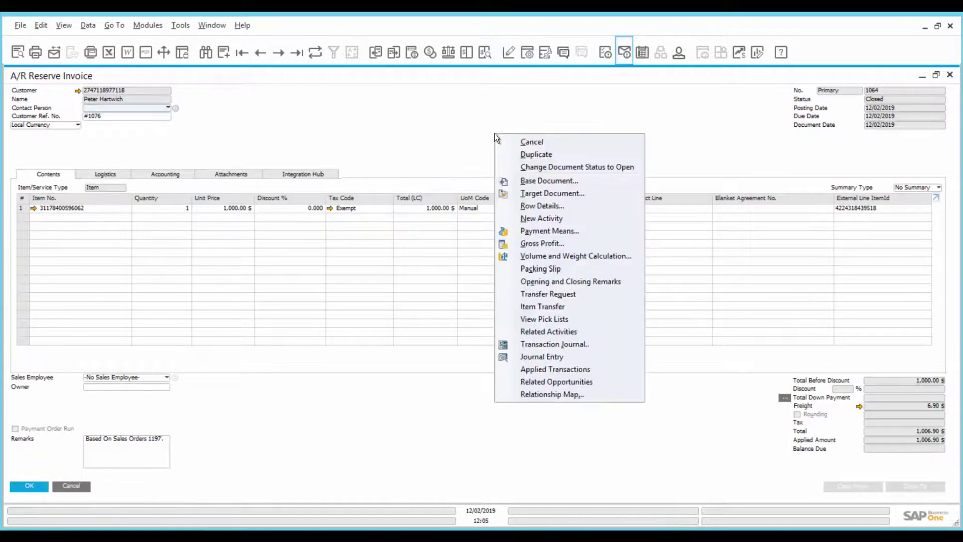
{"action": "left_click", "coordinate": [567, 396]}
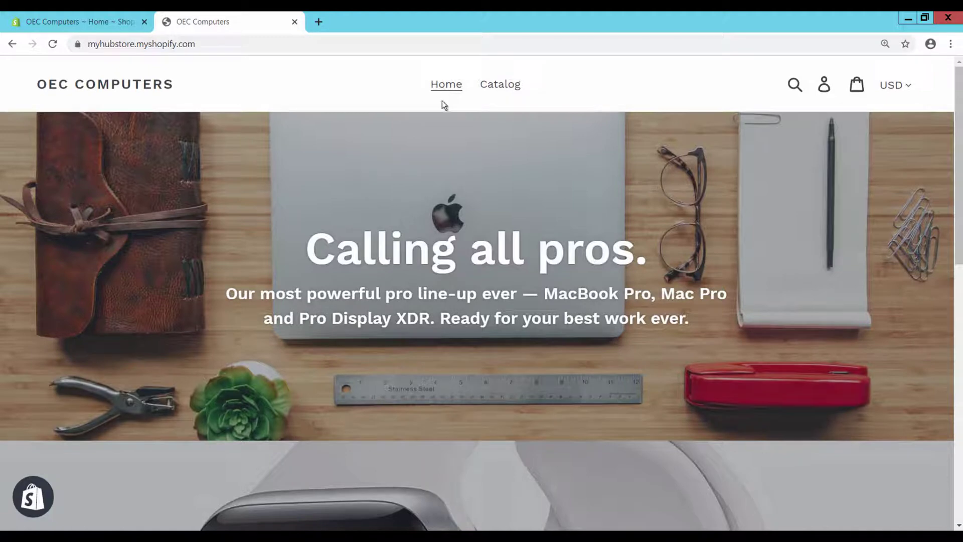
Add an Apple MacBook Pro and an Apple Watch to the cart from the catalog
{"action": "left_click", "coordinate": [500, 86]}
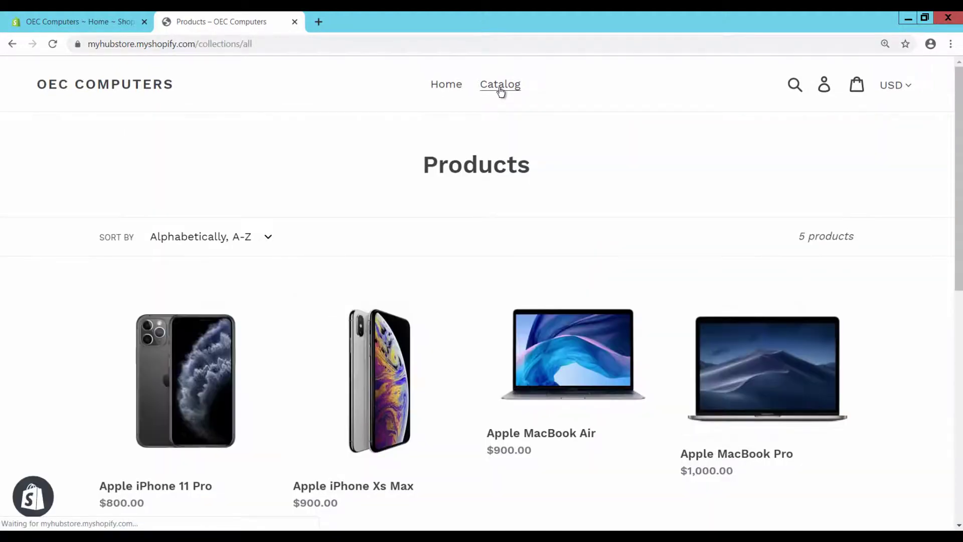
{"action": "left_click", "coordinate": [690, 327]}
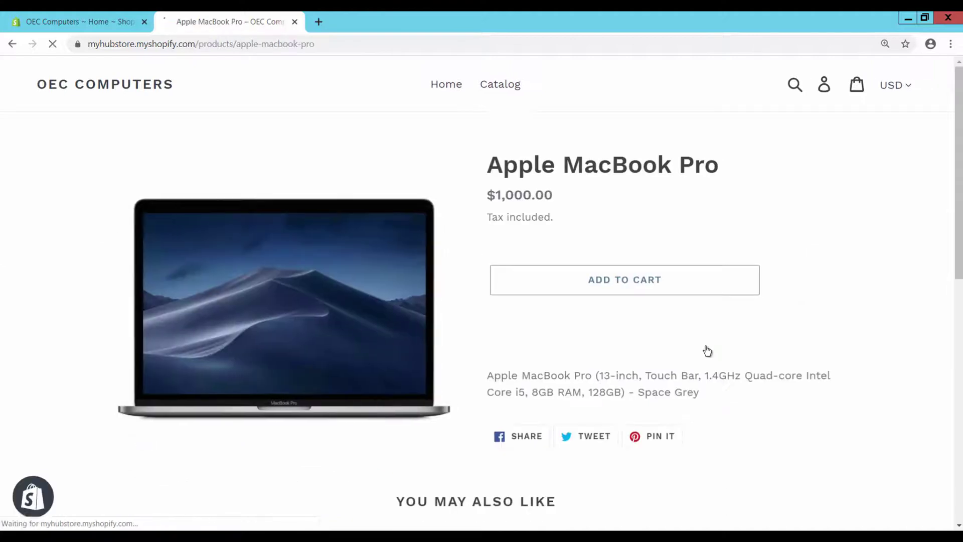
{"action": "left_click", "coordinate": [638, 282]}
{"action": "left_click", "coordinate": [507, 200]}
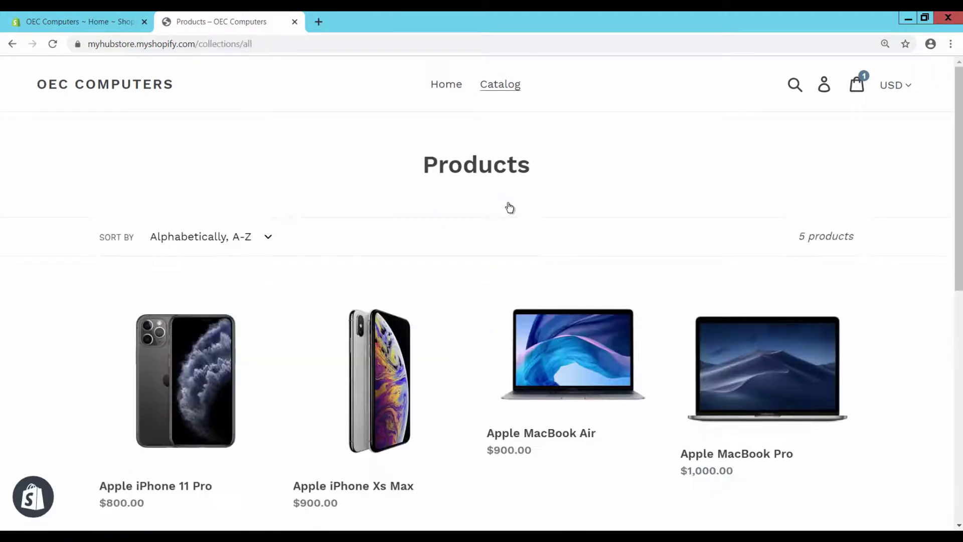
{"action": "scroll", "coordinate": [870, 234], "scroll_direction": "down", "scroll_amount": 4}
{"action": "left_click", "coordinate": [215, 425]}
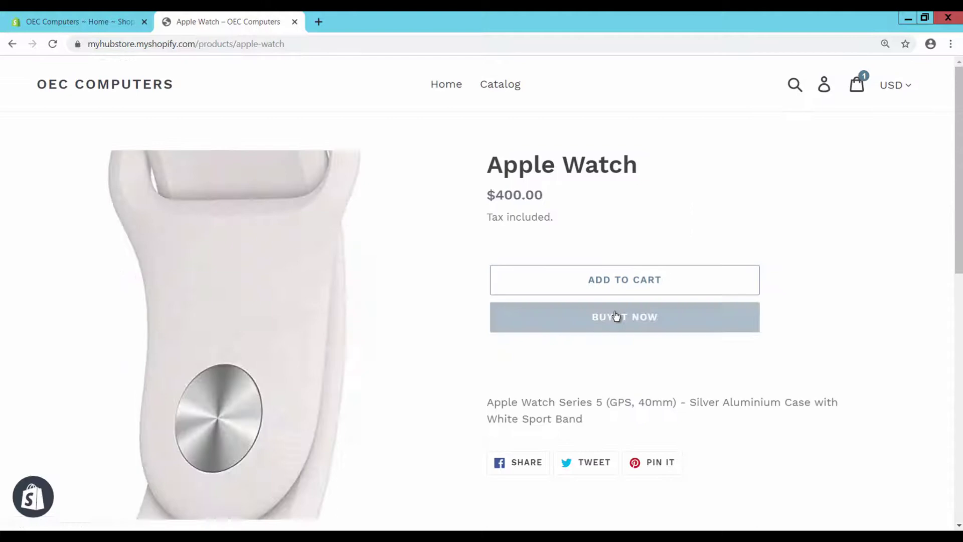
{"action": "left_click", "coordinate": [623, 285]}
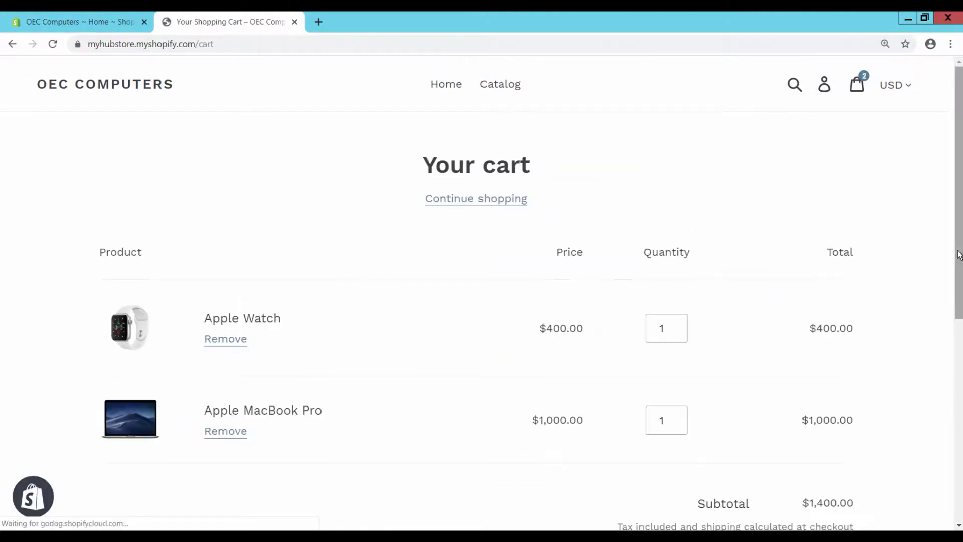
Check out the cart with Expedited (1-3 days) shipping
{"action": "left_click_drag", "start_coordinate": [958, 254], "coordinate": [959, 345]}
{"action": "left_click", "coordinate": [813, 405]}
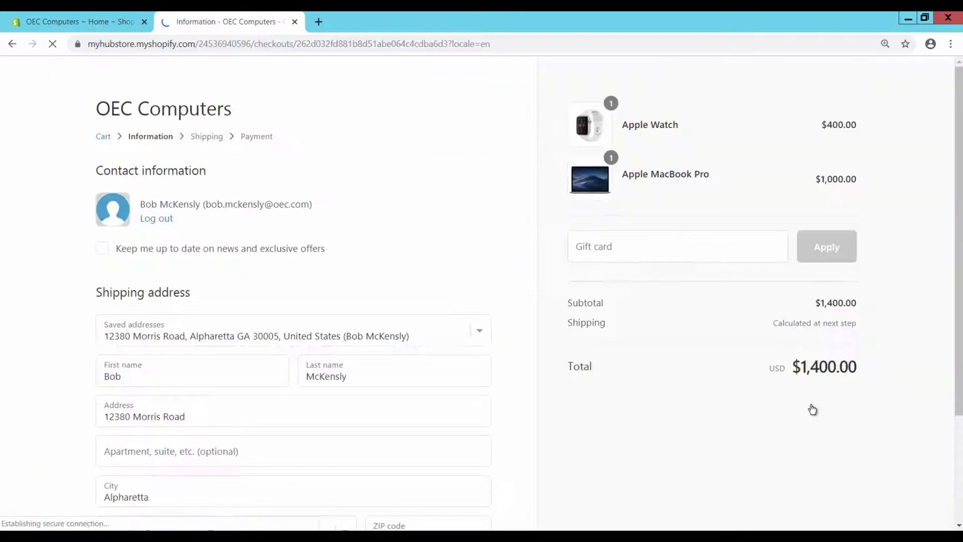
{"action": "scroll", "coordinate": [959, 205], "scroll_direction": "down", "scroll_amount": 3}
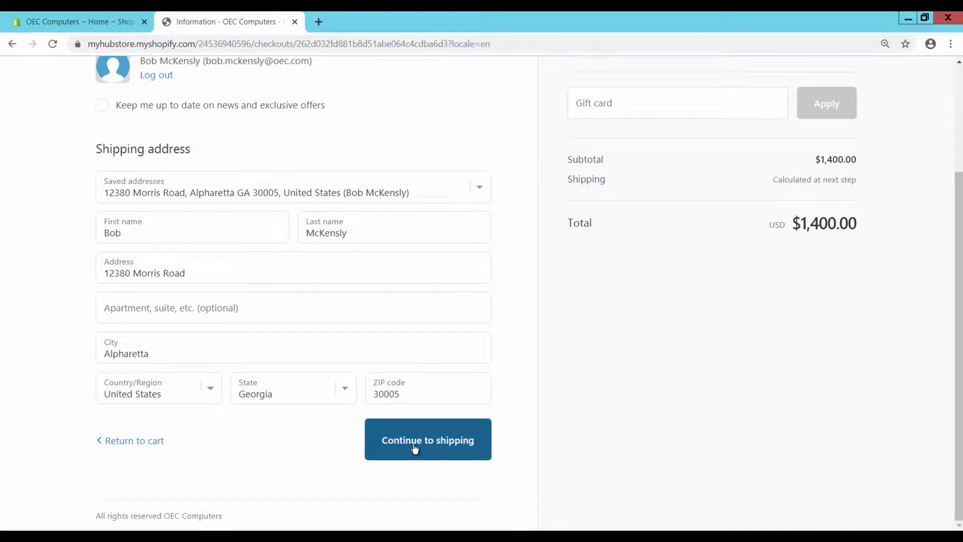
{"action": "left_click", "coordinate": [415, 446]}
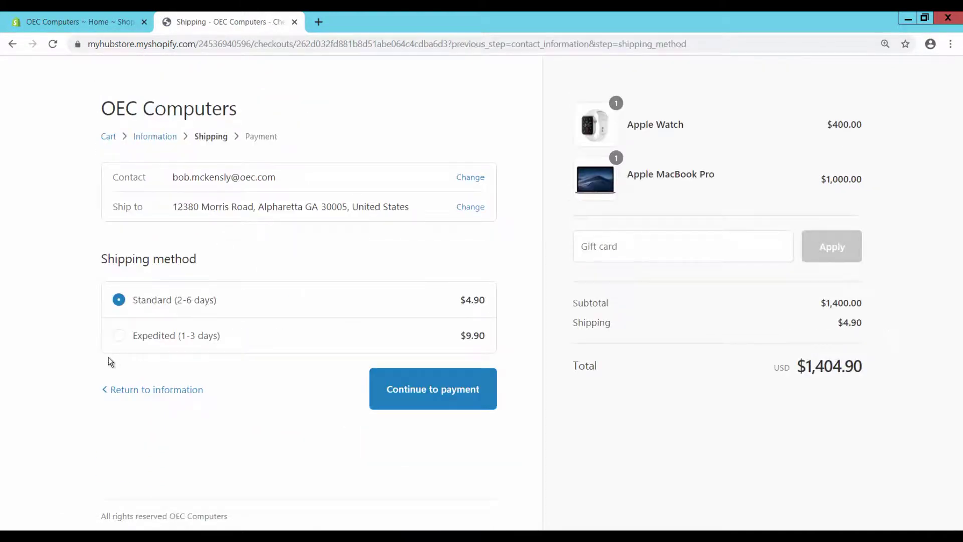
{"action": "left_click", "coordinate": [119, 335]}
{"action": "left_click", "coordinate": [436, 395]}
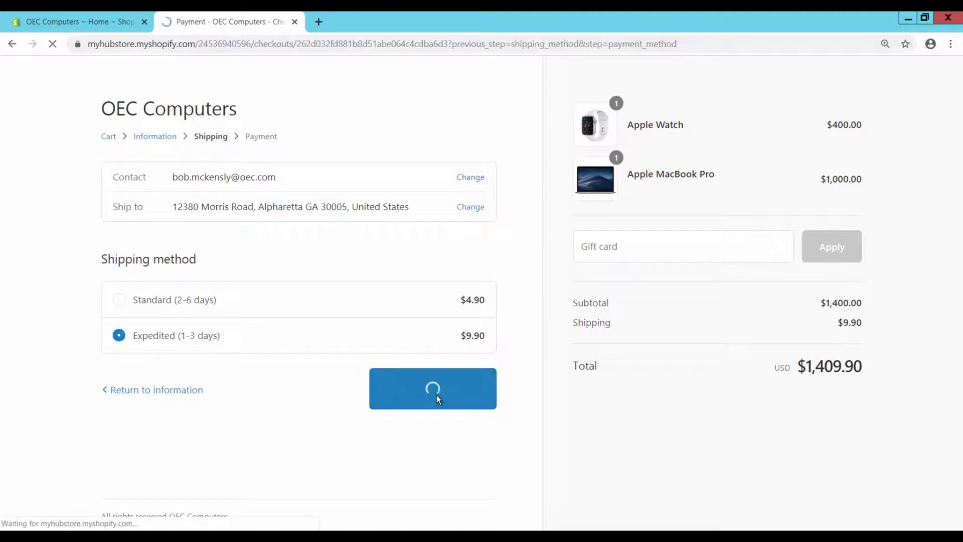
Pay by Cash on Delivery, place the $1,409.90 order and select its number #1097
{"action": "scroll", "coordinate": [458, 388], "scroll_direction": "down", "scroll_amount": 5}
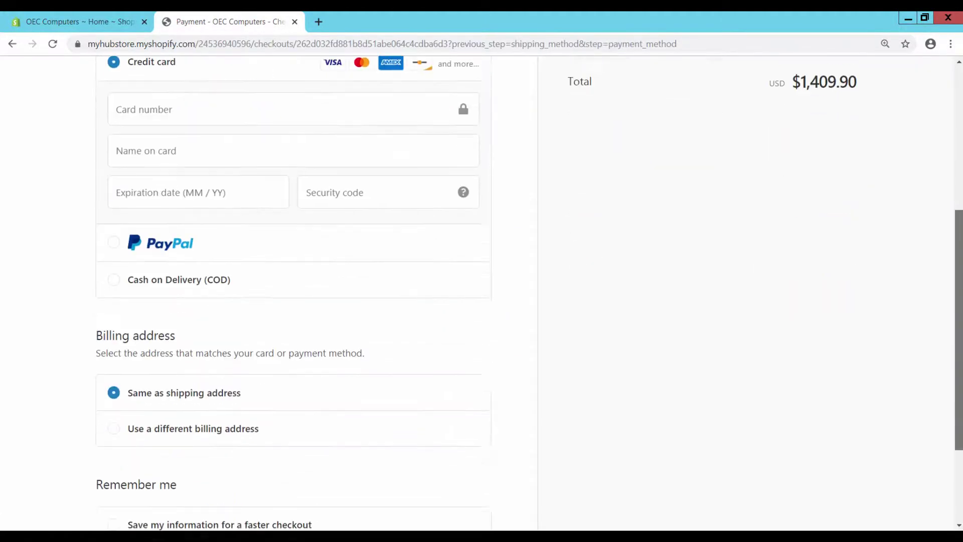
{"action": "scroll", "coordinate": [458, 387], "scroll_direction": "down", "scroll_amount": 2}
{"action": "left_click", "coordinate": [114, 176]}
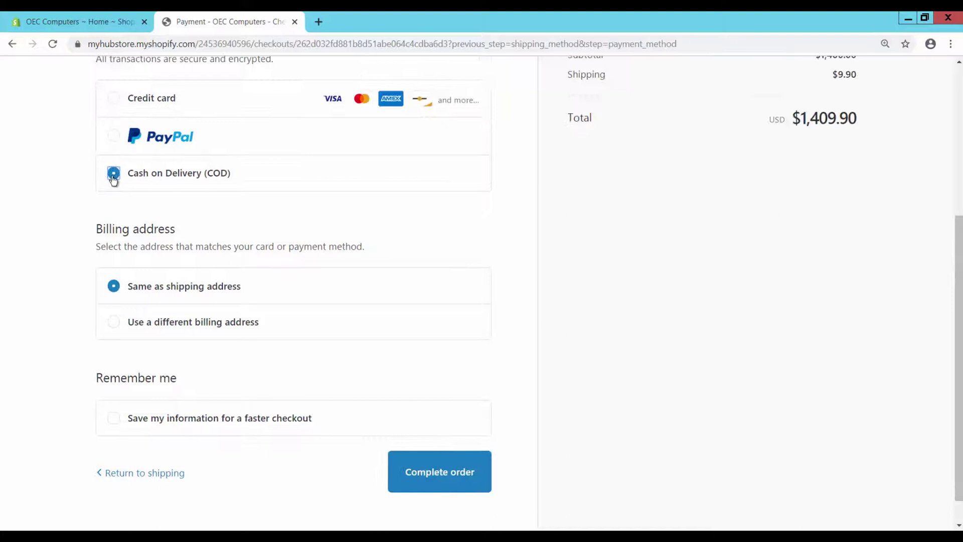
{"action": "left_click", "coordinate": [470, 470]}
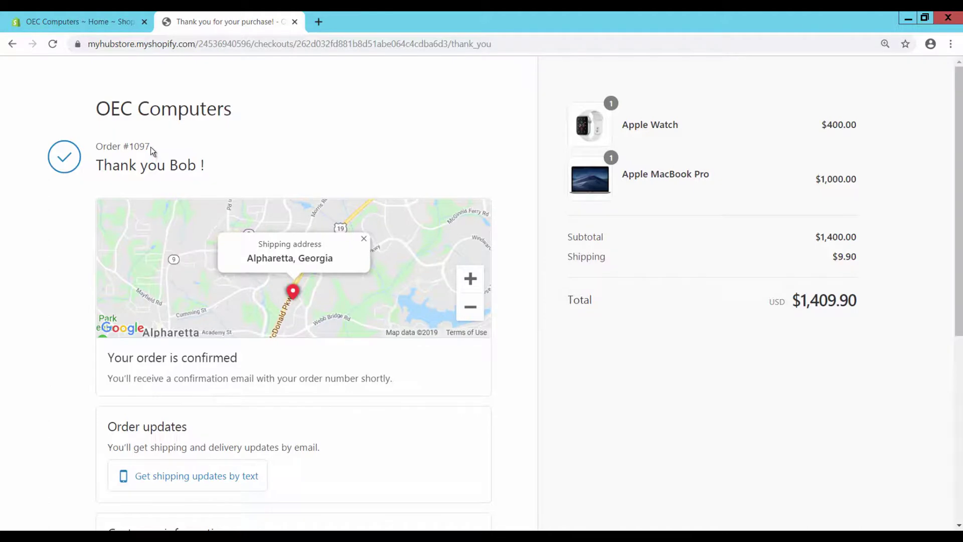
{"action": "left_click_drag", "start_coordinate": [151, 147], "coordinate": [122, 146]}
{"action": "left_click", "coordinate": [118, 24]}
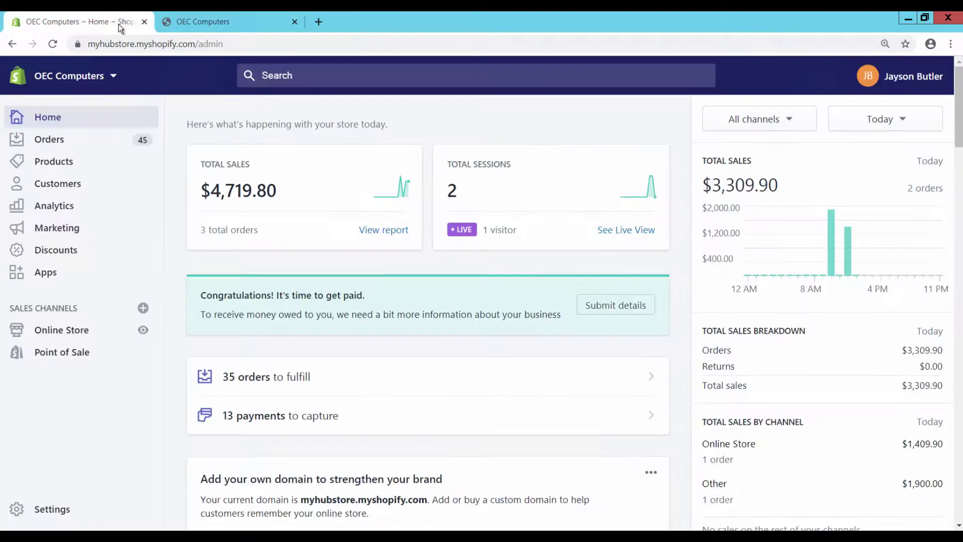
Open order #1097 from the Shopify admin Orders list
{"action": "left_click", "coordinate": [54, 143]}
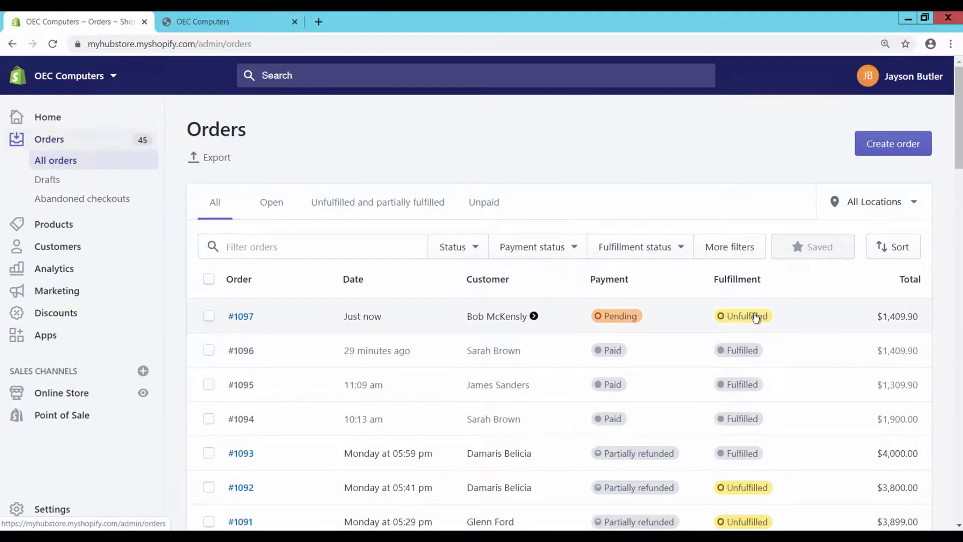
{"action": "left_click", "coordinate": [236, 318]}
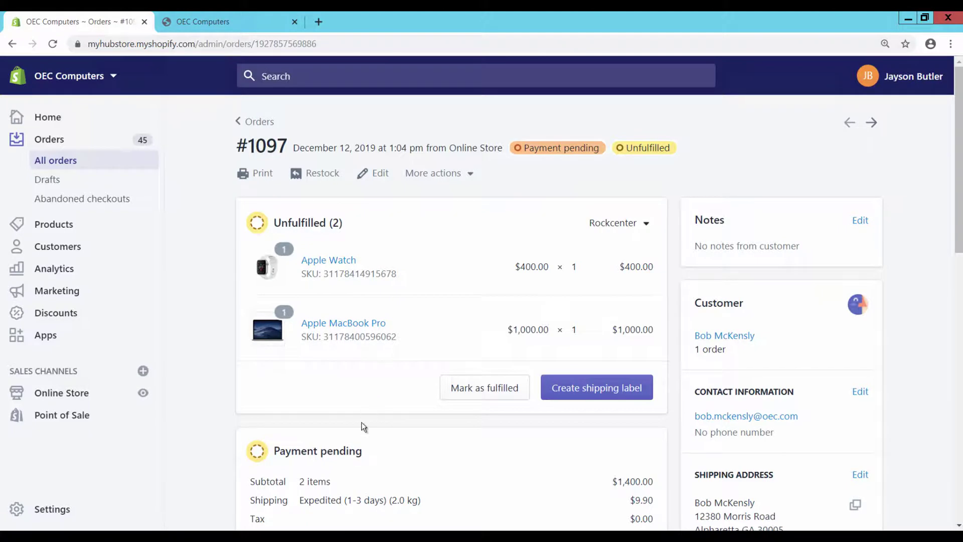
Mark both items of order #1097 fulfilled with carrier UPS and tracking number TS9R200092
{"action": "left_click", "coordinate": [465, 390]}
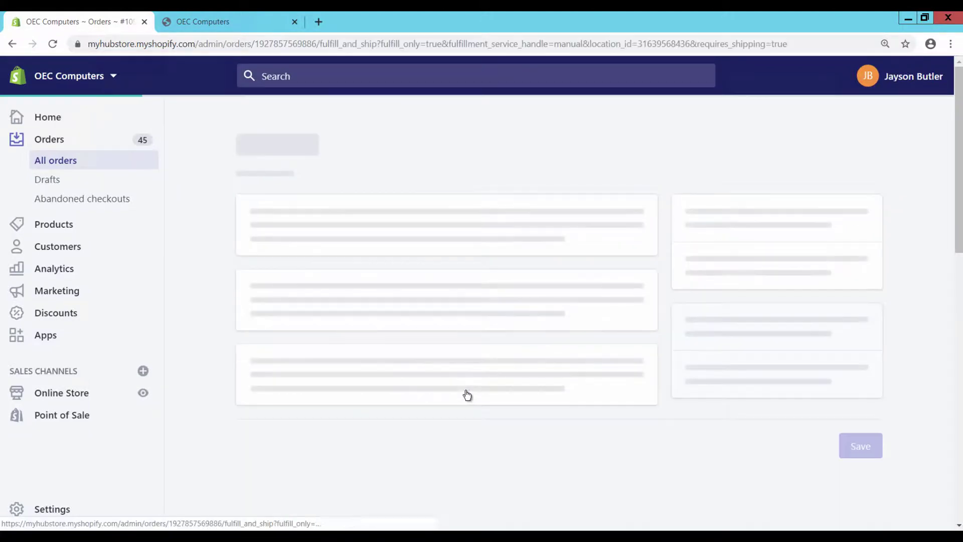
{"action": "type", "text": "TS9R200092"}
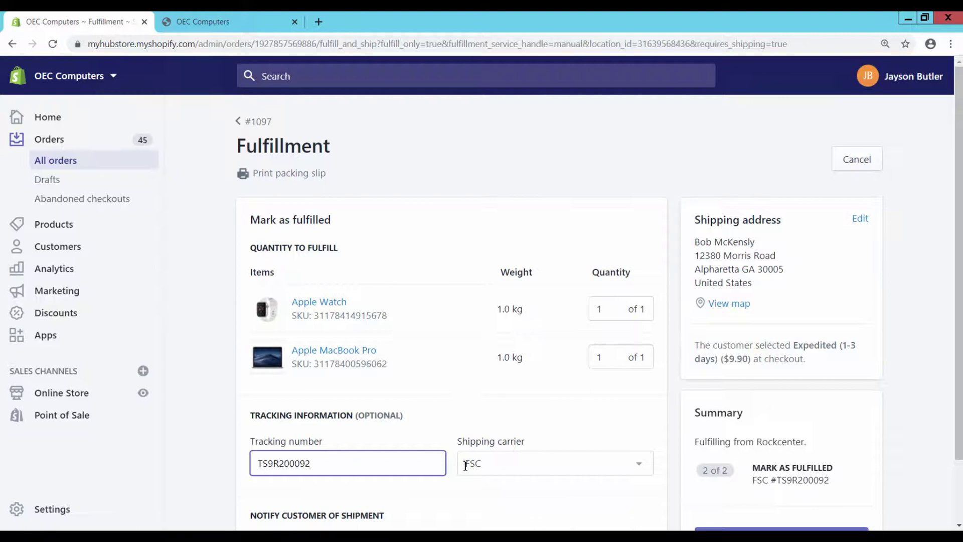
{"action": "left_click", "coordinate": [513, 471]}
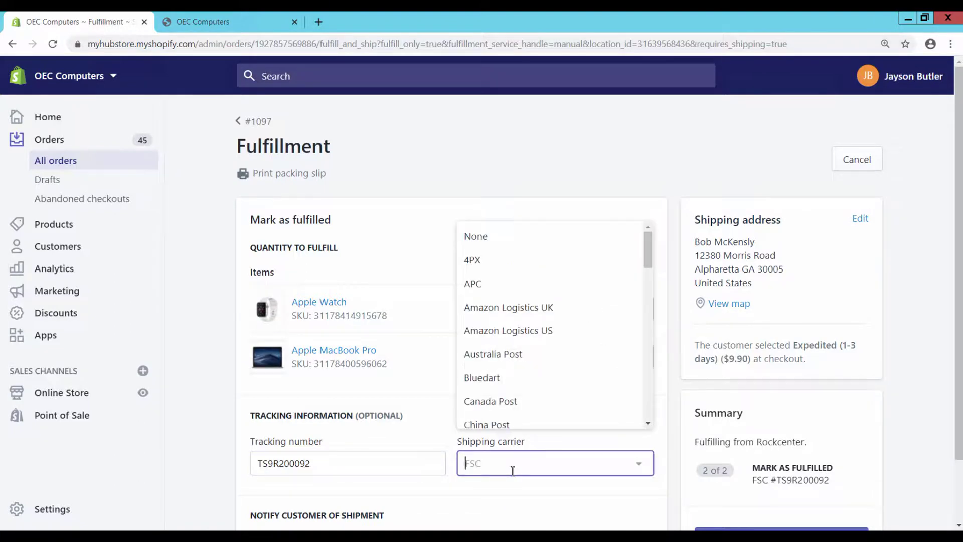
{"action": "type", "text": "U"}
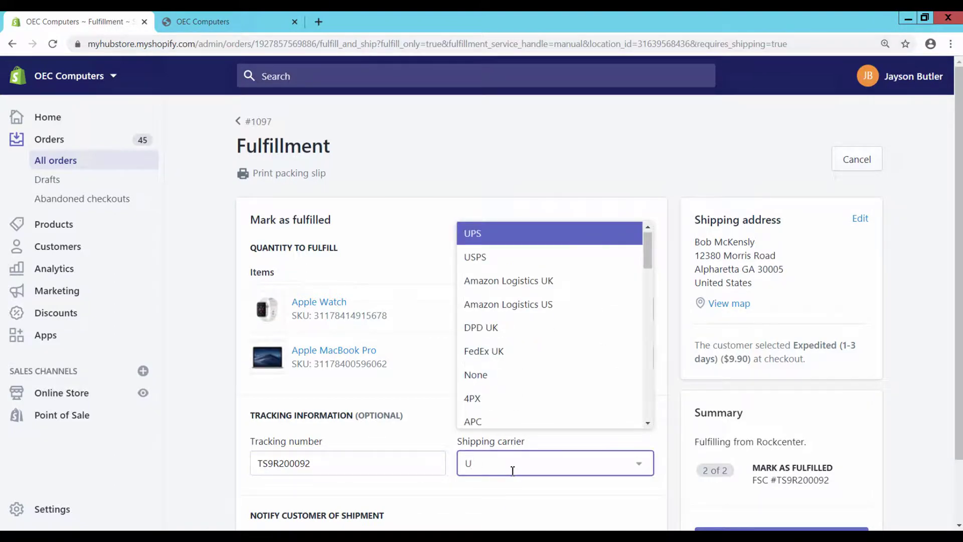
{"action": "left_click", "coordinate": [485, 239]}
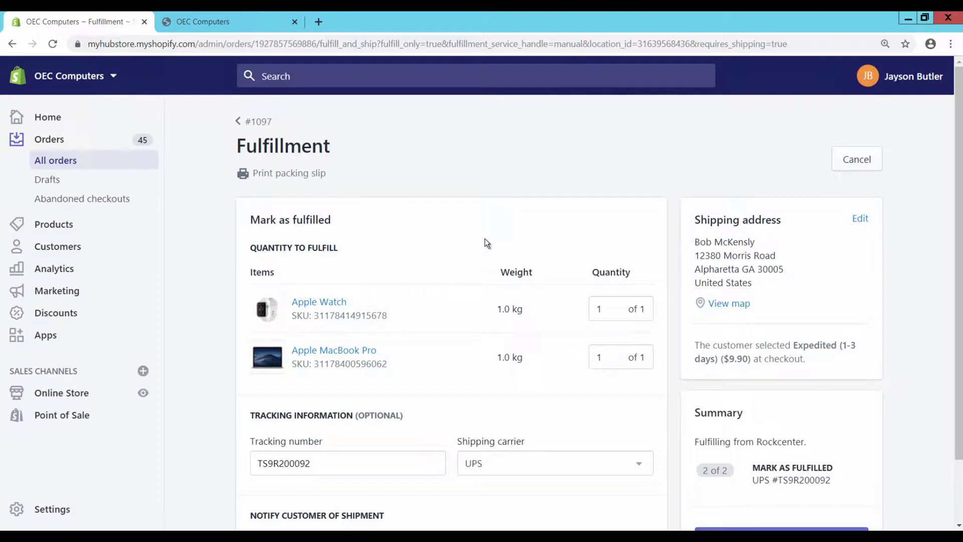
{"action": "scroll", "coordinate": [778, 463], "scroll_direction": "down", "scroll_amount": 2}
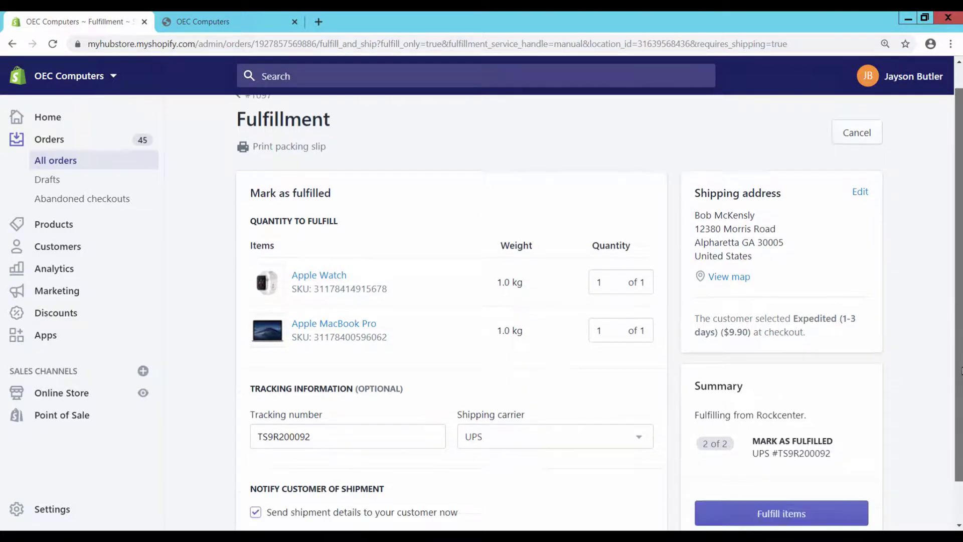
{"action": "left_click", "coordinate": [777, 463]}
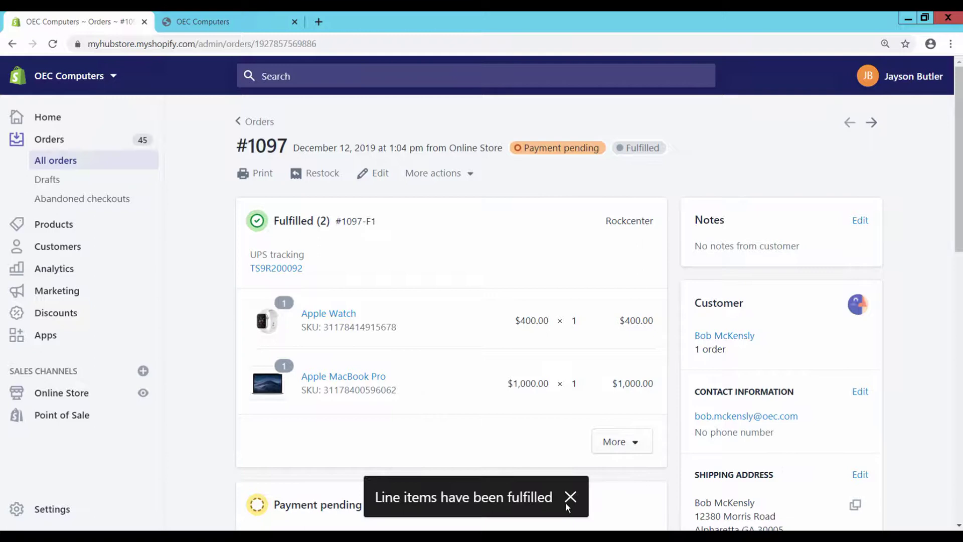
{"action": "key", "text": "ctrl+Tab"}
Refresh the customer's My Account page and open order #1097, showing Fulfilled and payment Pending
{"action": "left_click", "coordinate": [826, 89]}
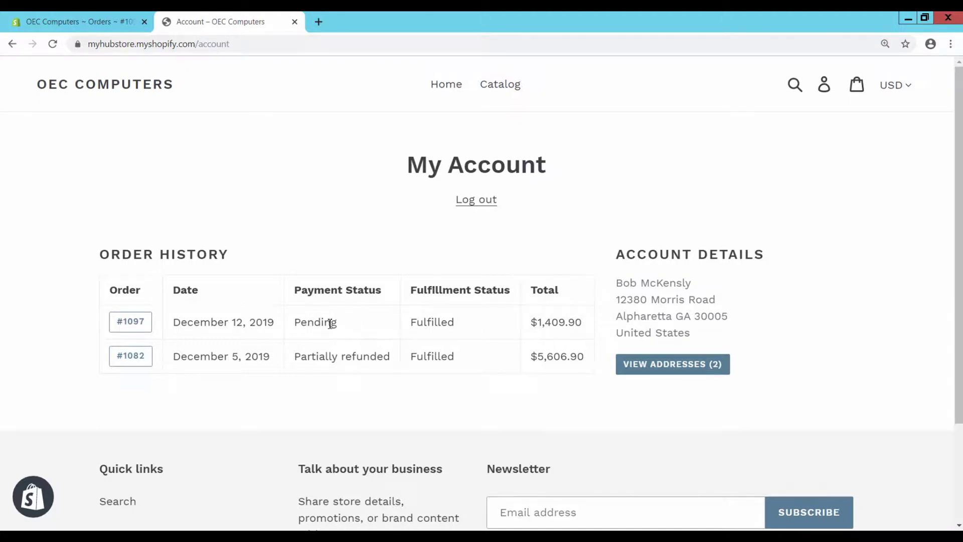
{"action": "left_click", "coordinate": [133, 327]}
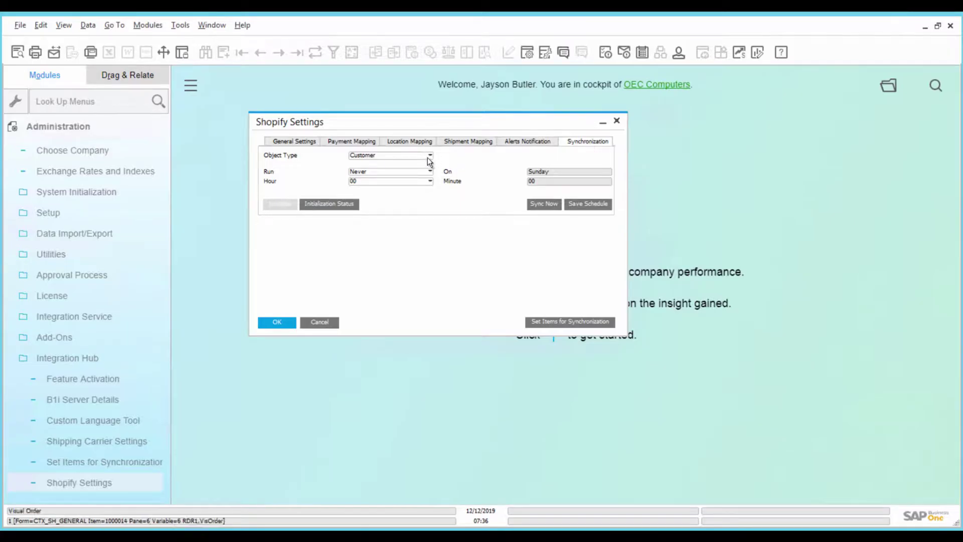
Run Sync Now for Sales Order objects and open sales order 1222 from the IH-Sales Order message
{"action": "left_click", "coordinate": [428, 156]}
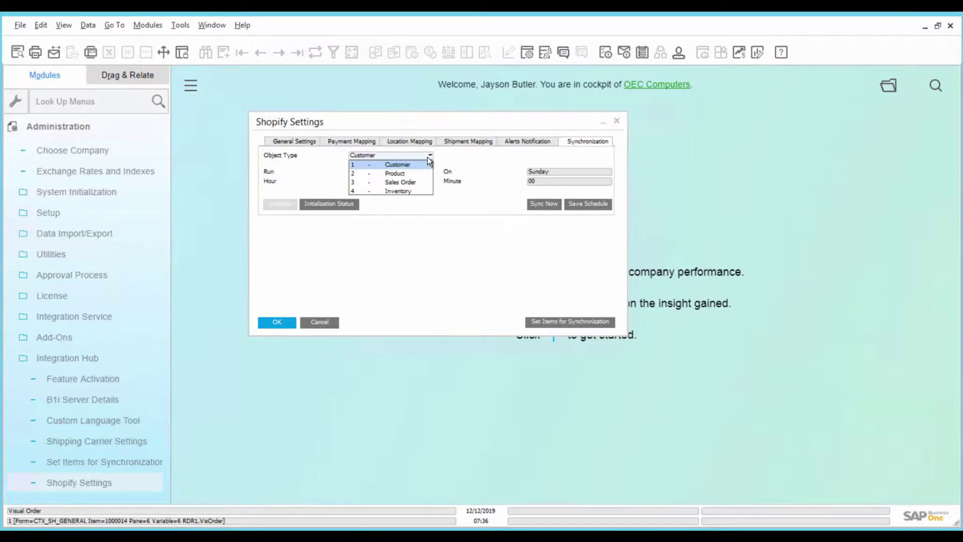
{"action": "left_click", "coordinate": [409, 179]}
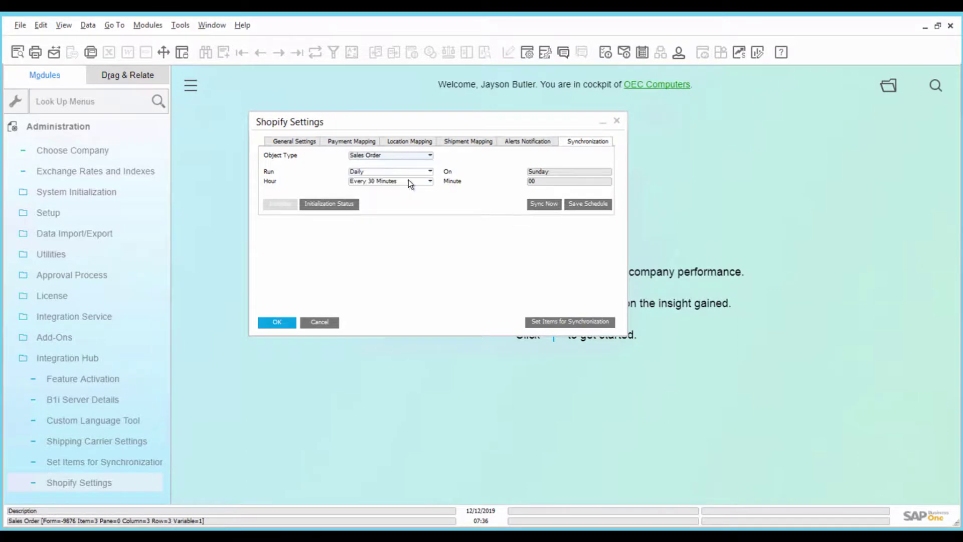
{"action": "left_click", "coordinate": [549, 205]}
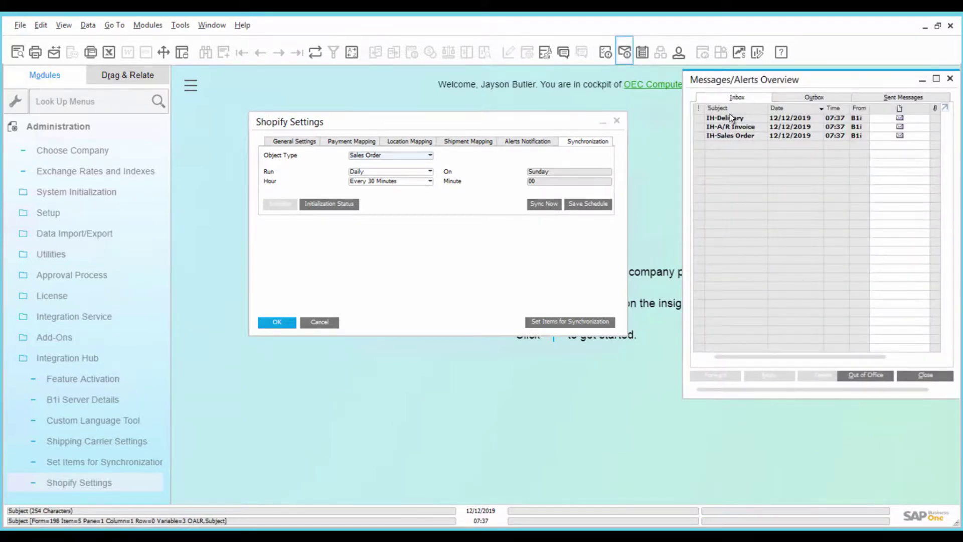
{"action": "left_click", "coordinate": [729, 135]}
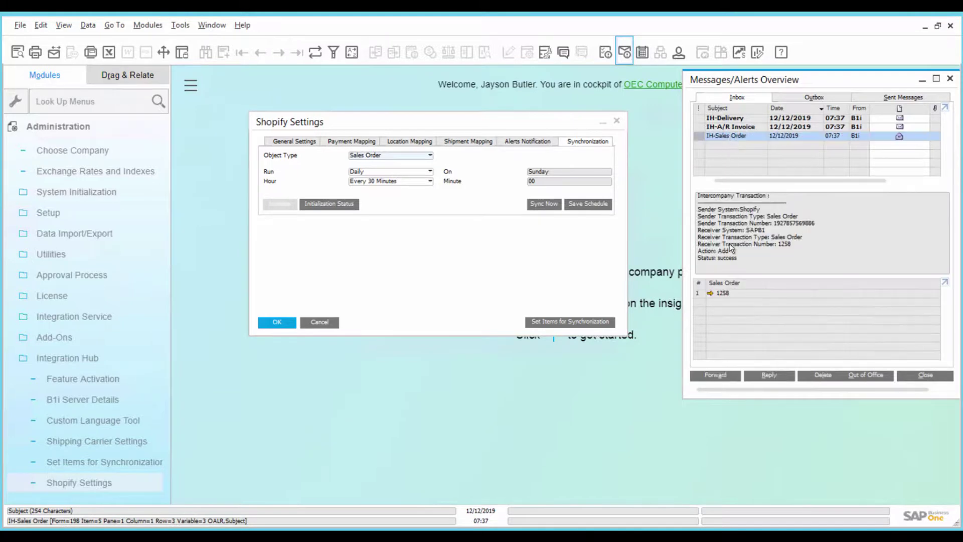
{"action": "left_click", "coordinate": [710, 293]}
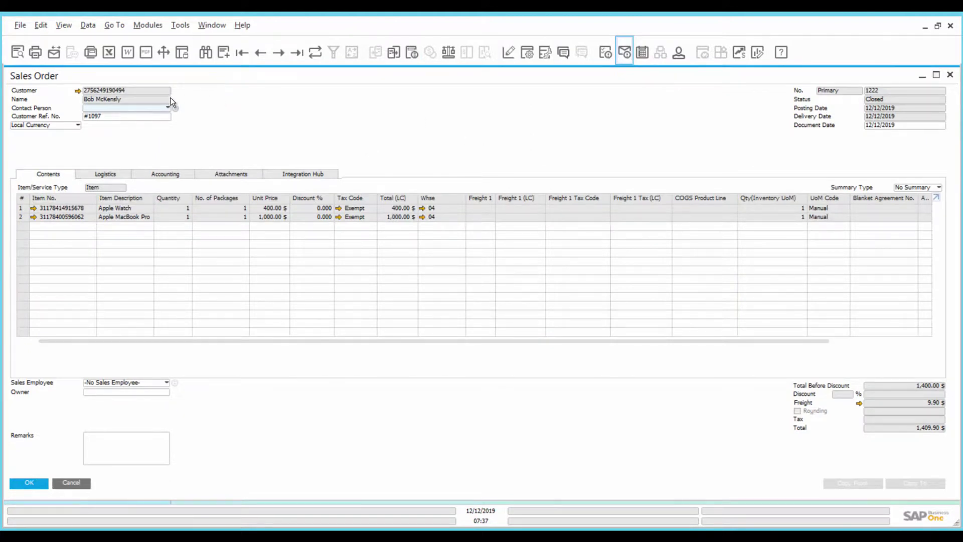
Open the Relationship Map for sales order 1222 and review A/R reserve invoice 1086
{"action": "right_click", "coordinate": [394, 154]}
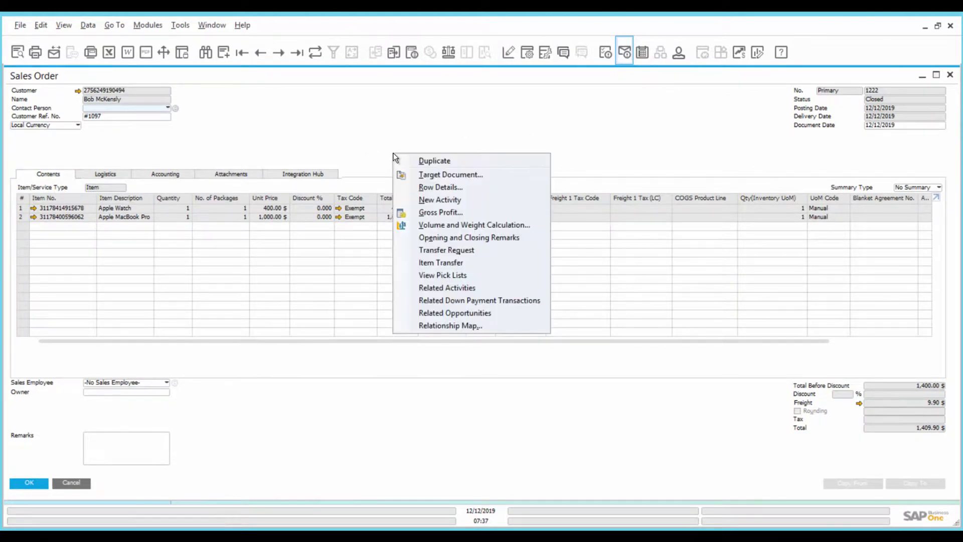
{"action": "left_click", "coordinate": [444, 326]}
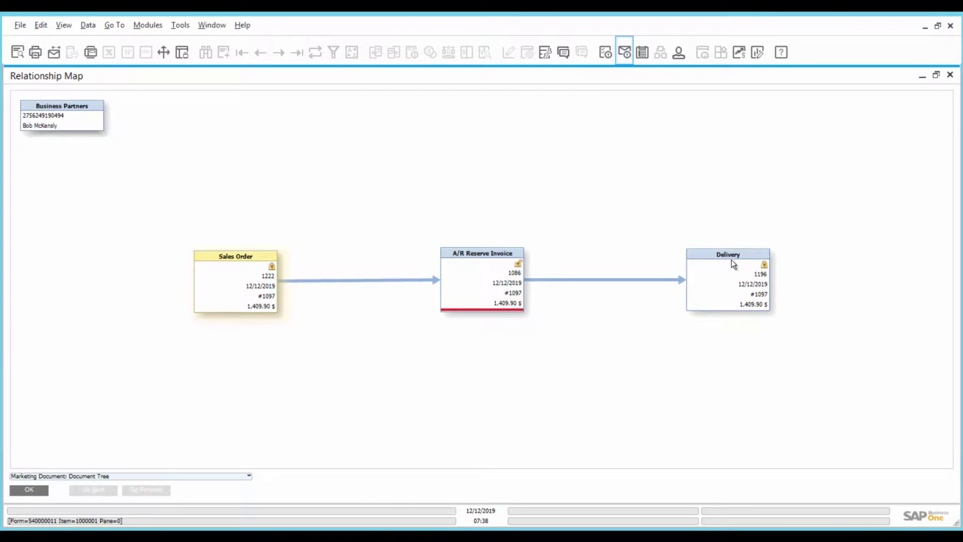
{"action": "double_click", "coordinate": [510, 282]}
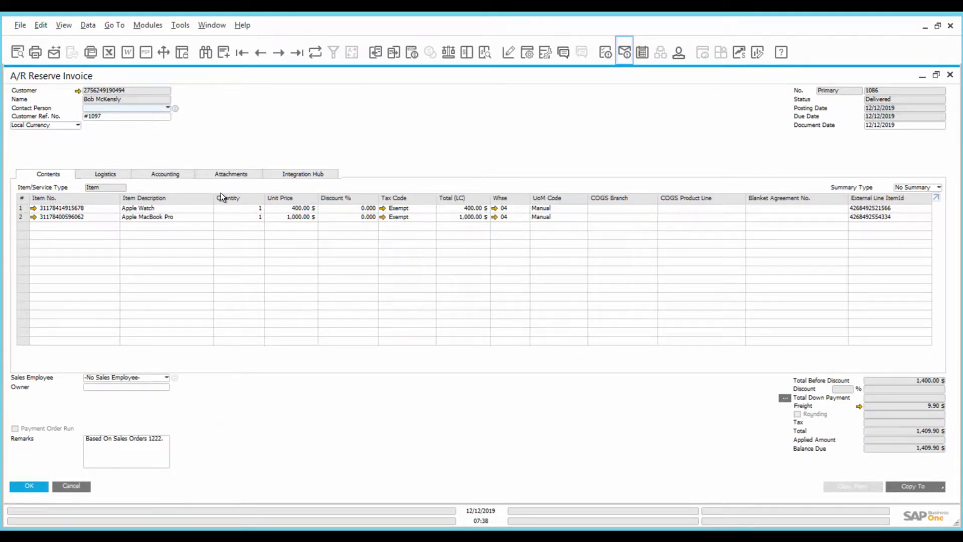
{"action": "key", "text": "Escape"}
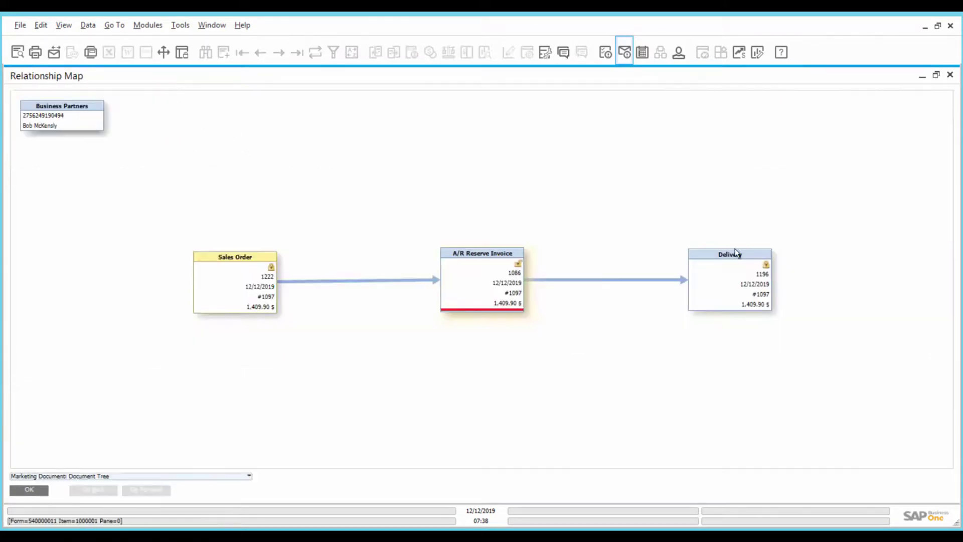
Open delivery 1196 and check its Integration Hub details and UPS tracking number TS9R200092
{"action": "double_click", "coordinate": [733, 280]}
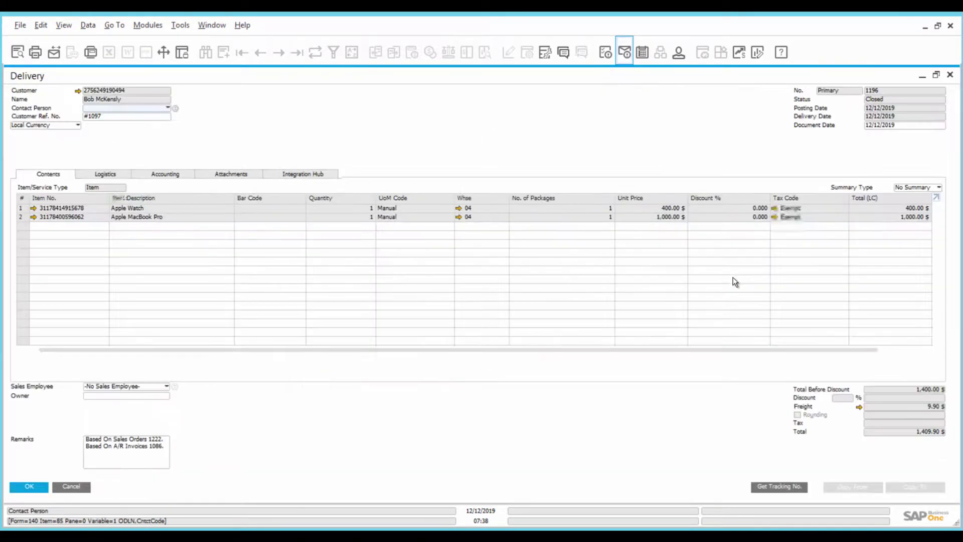
{"action": "left_click", "coordinate": [321, 171]}
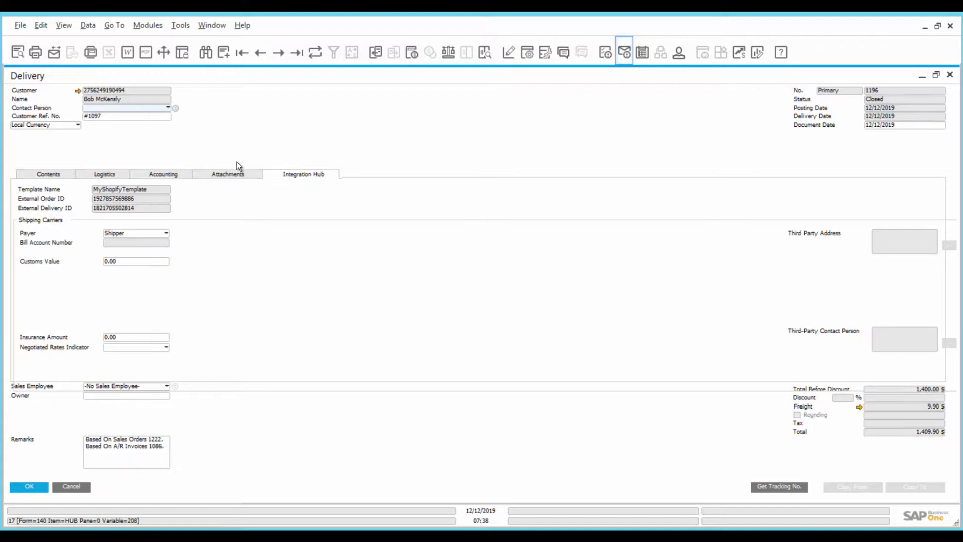
{"action": "left_click", "coordinate": [114, 178]}
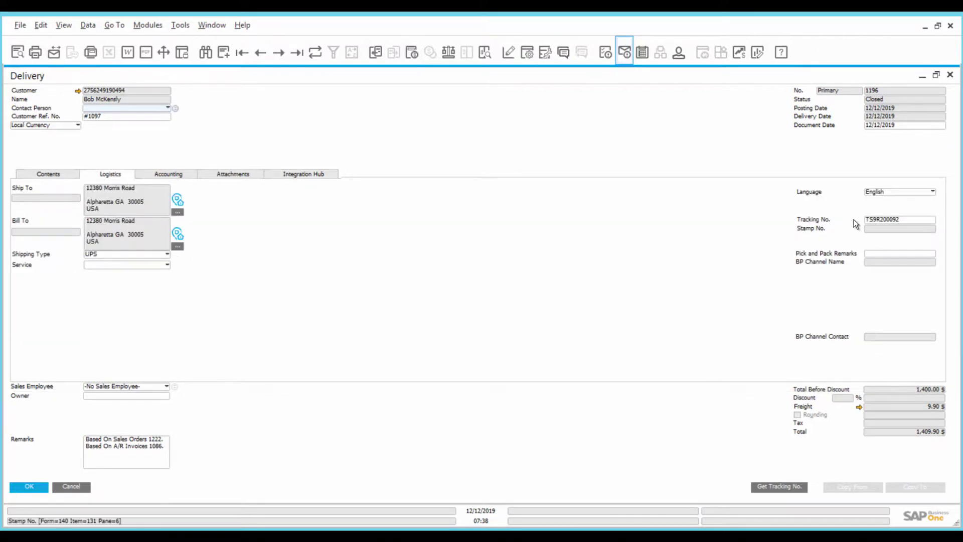
{"action": "left_click", "coordinate": [72, 170]}
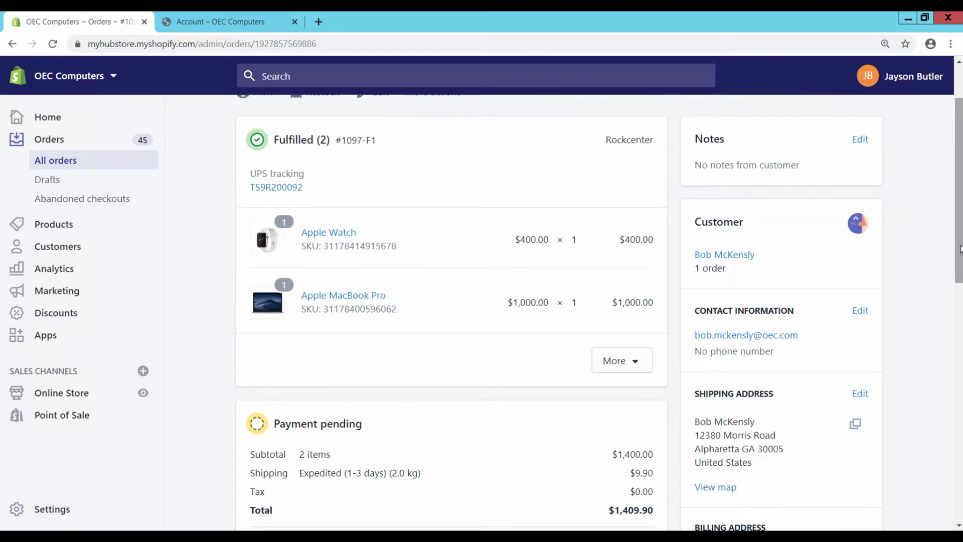
Mark order #1097 as paid for $1,409.90 in Shopify admin
{"action": "scroll", "coordinate": [857, 258], "scroll_direction": "down", "scroll_amount": 4}
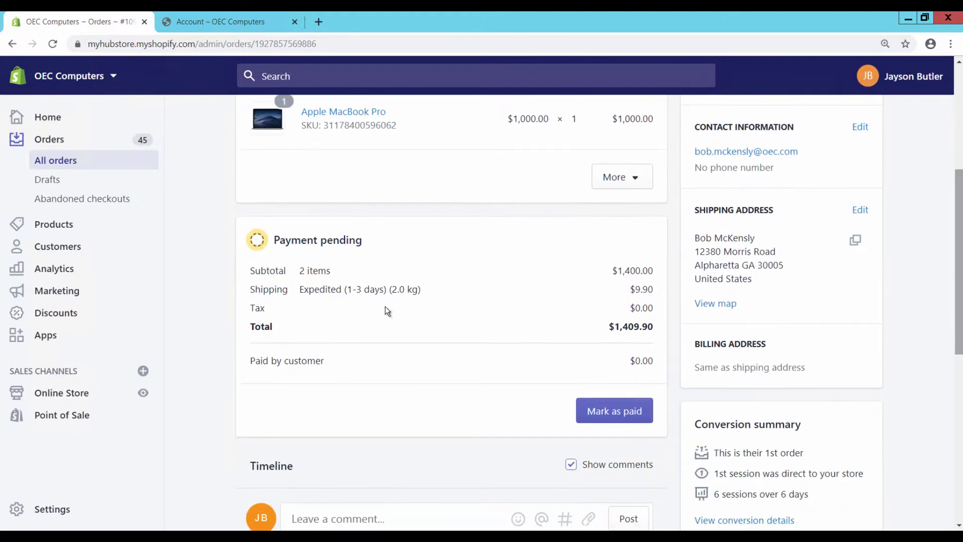
{"action": "left_click", "coordinate": [602, 413]}
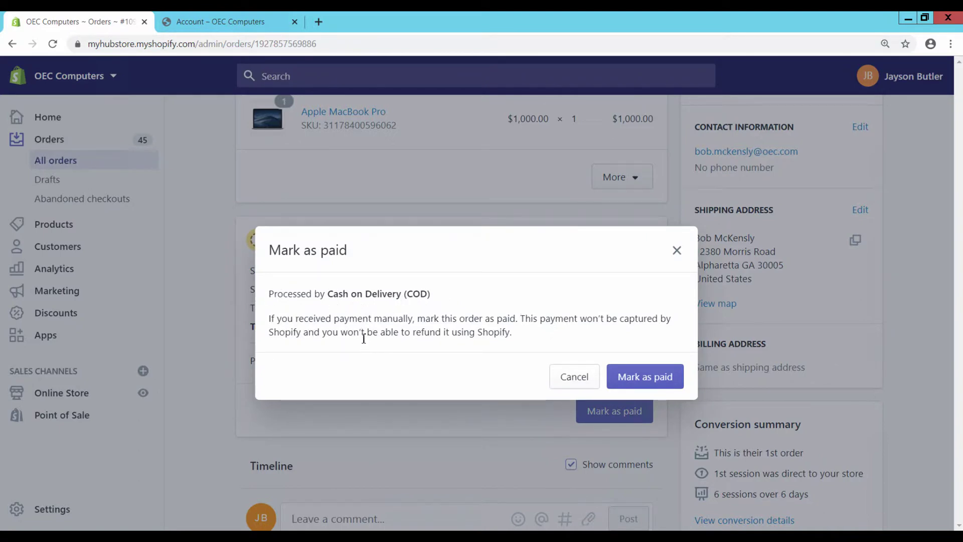
{"action": "left_click", "coordinate": [636, 377]}
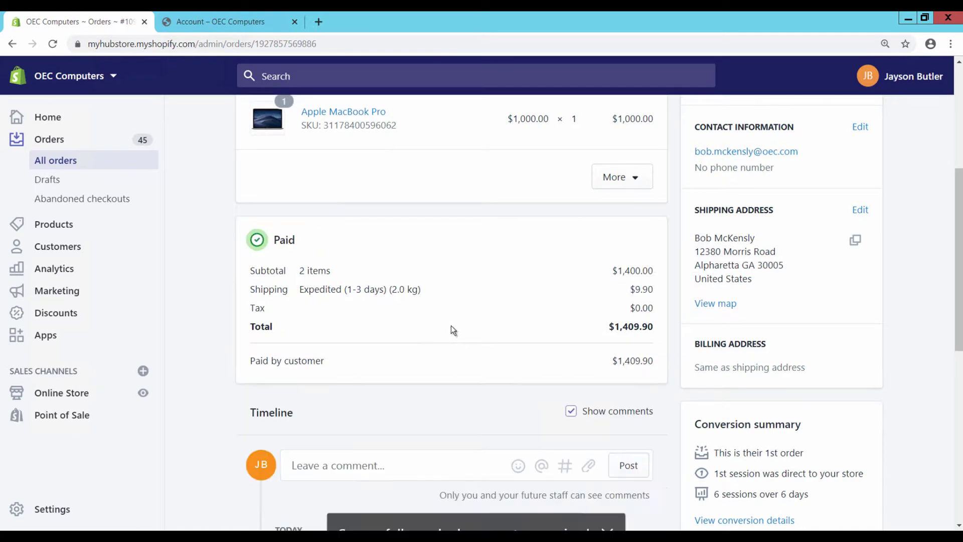
Refresh the customer's account page and open order #1097, now showing Paid
{"action": "key", "text": "ctrl+Tab"}
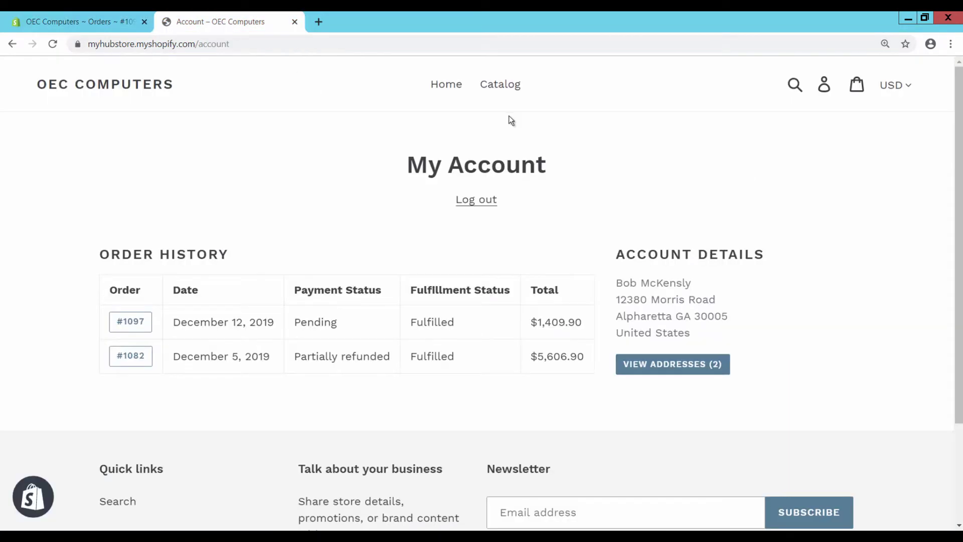
{"action": "left_click", "coordinate": [823, 89]}
{"action": "left_click", "coordinate": [146, 326]}
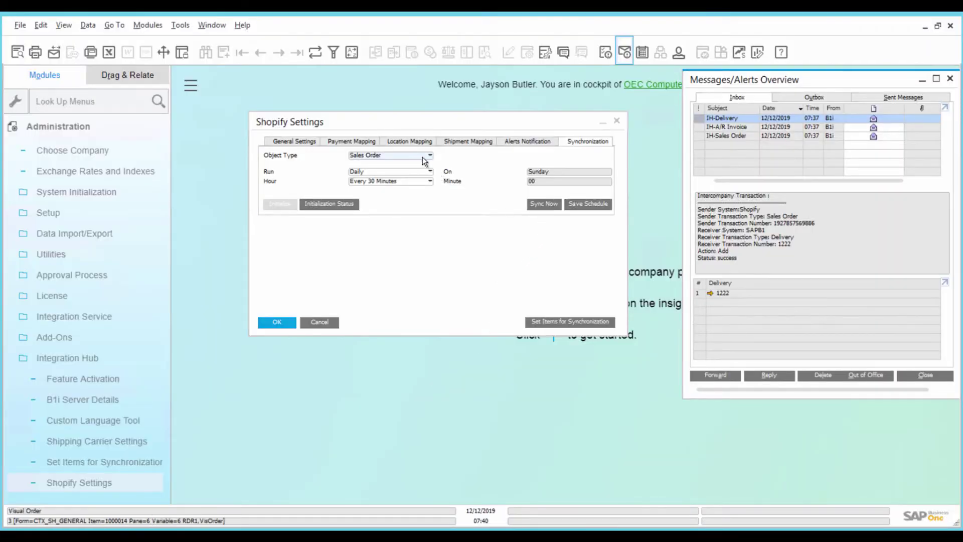
Sync again and open incoming payment 252 for $1,409.90 against reserve invoice 1086
{"action": "left_click", "coordinate": [549, 206]}
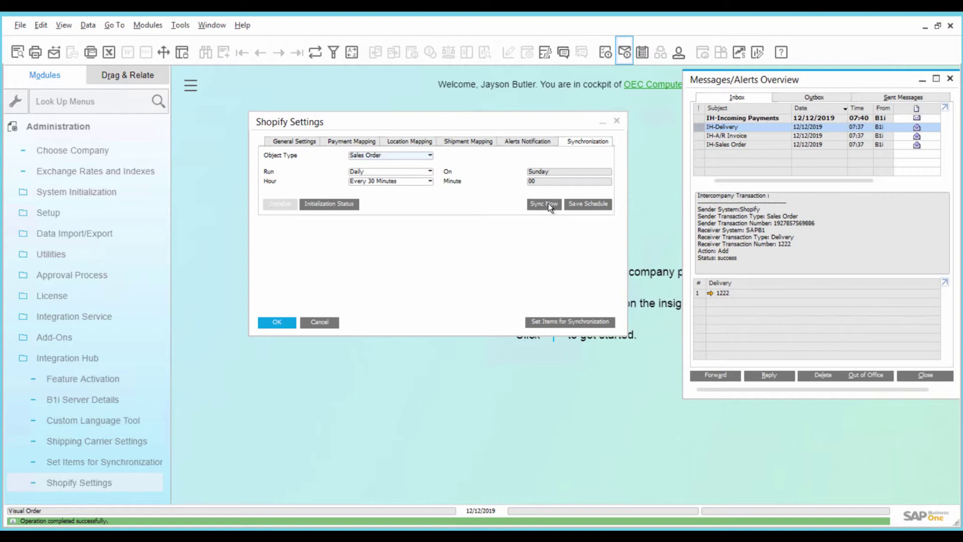
{"action": "left_click", "coordinate": [726, 120]}
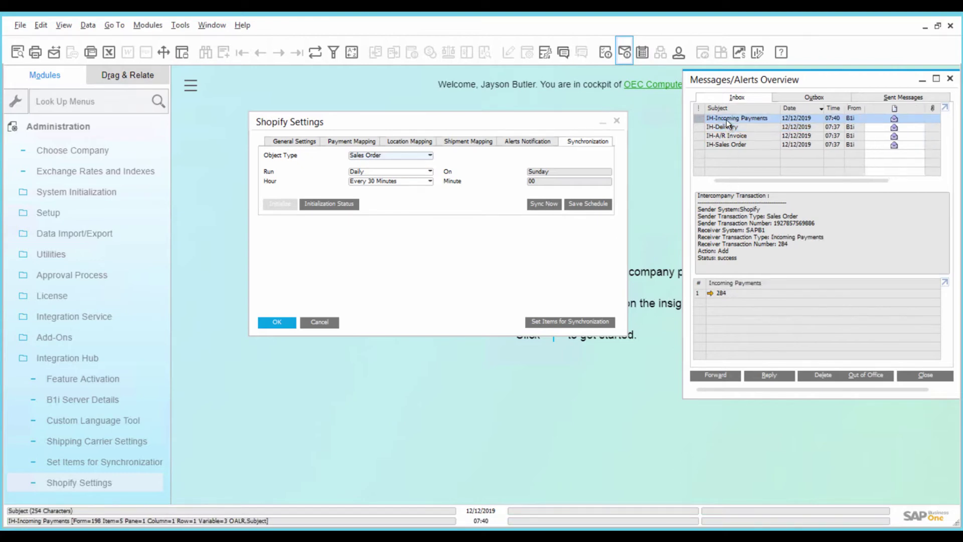
{"action": "left_click", "coordinate": [711, 293]}
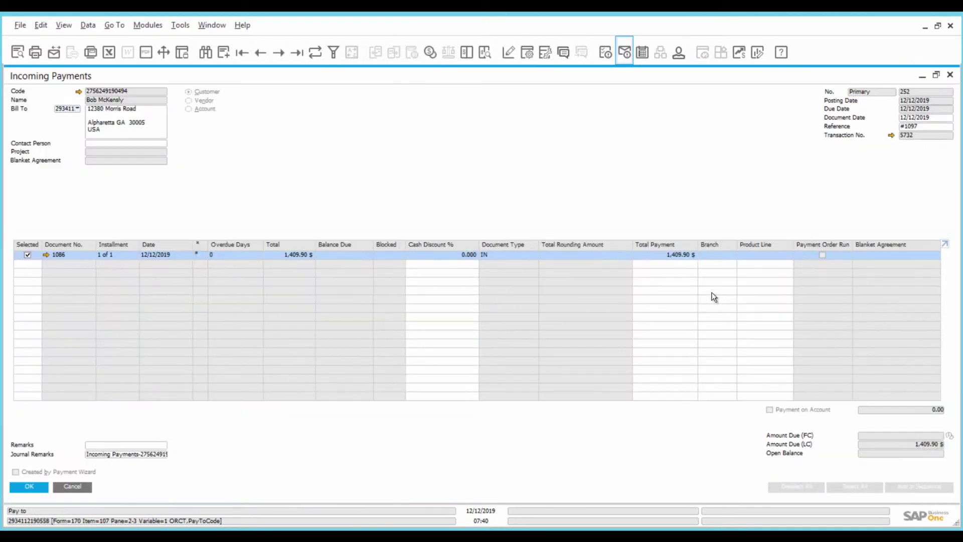